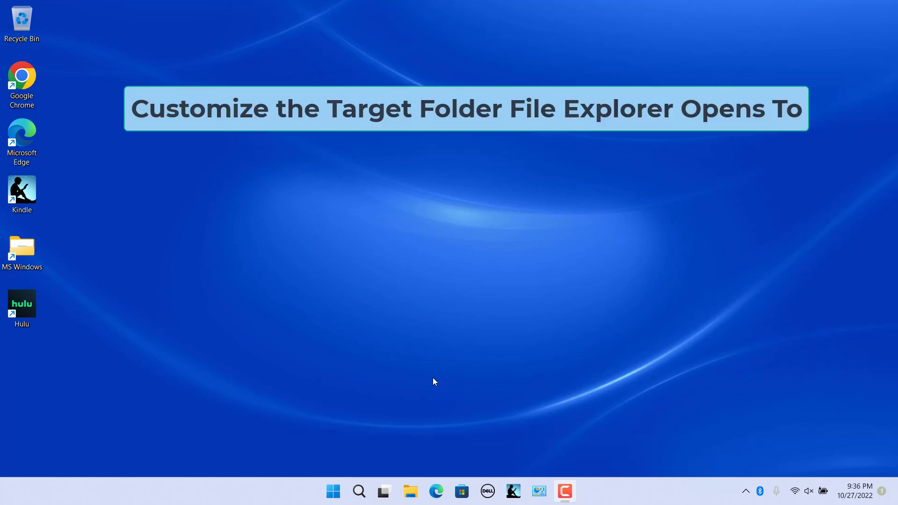
Launch File Explorer from the taskbar so it opens on the Home page.
{"action": "left_click", "coordinate": [407, 495]}
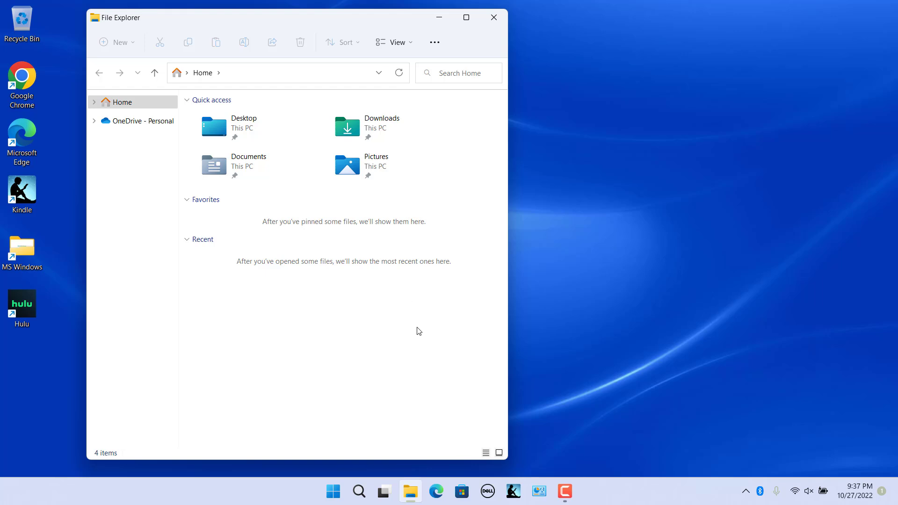
Set 'Open File Explorer to' This PC in Folder Options, apply it, and close the window.
{"action": "left_click", "coordinate": [436, 50]}
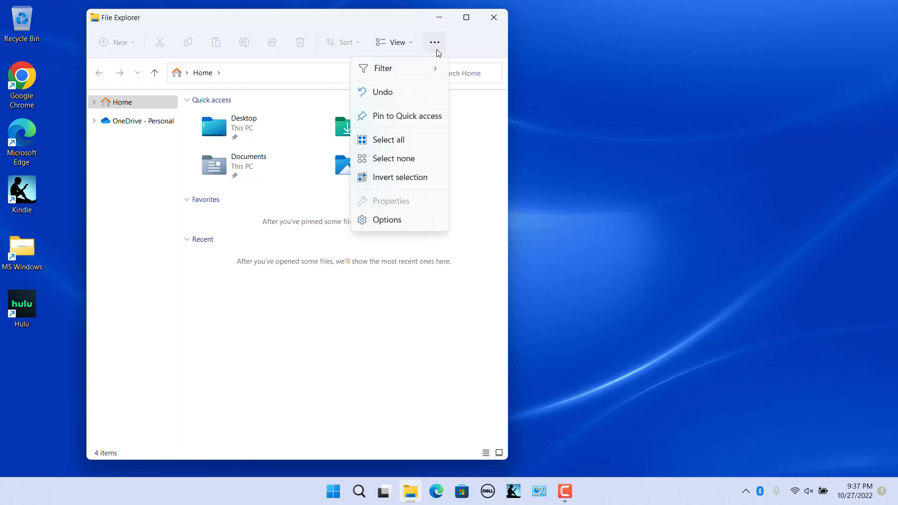
{"action": "left_click", "coordinate": [395, 218]}
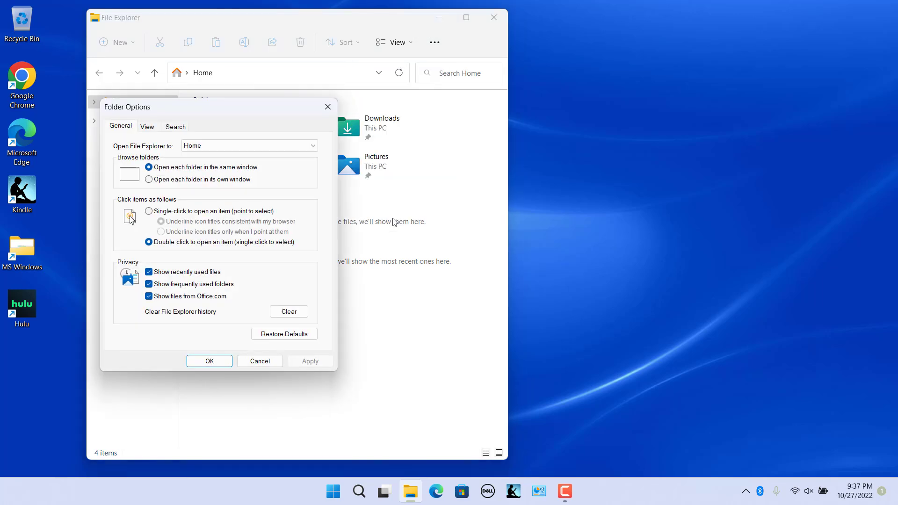
{"action": "left_click", "coordinate": [313, 148]}
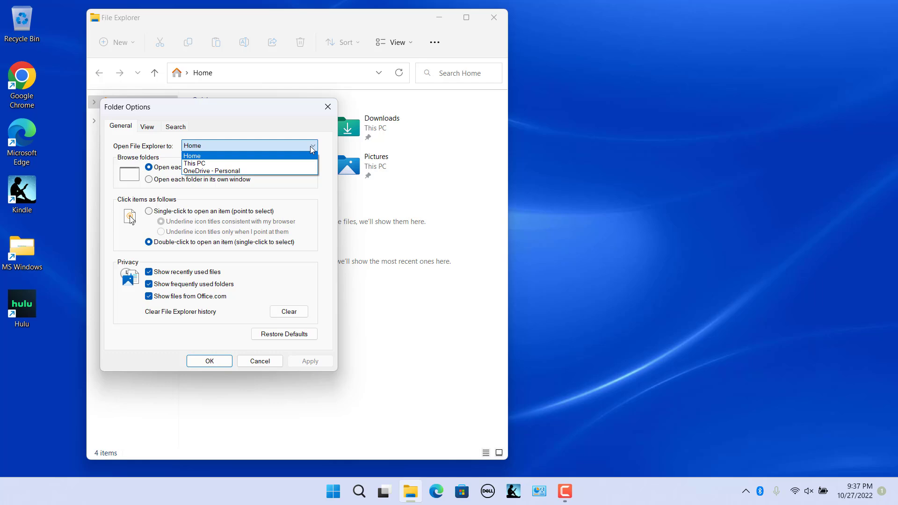
{"action": "left_click", "coordinate": [301, 166]}
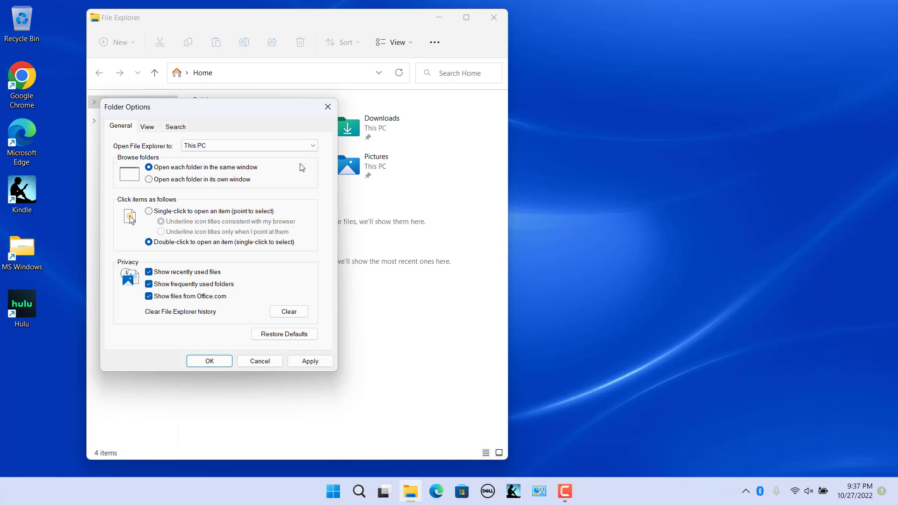
{"action": "left_click", "coordinate": [310, 361]}
{"action": "left_click", "coordinate": [209, 361]}
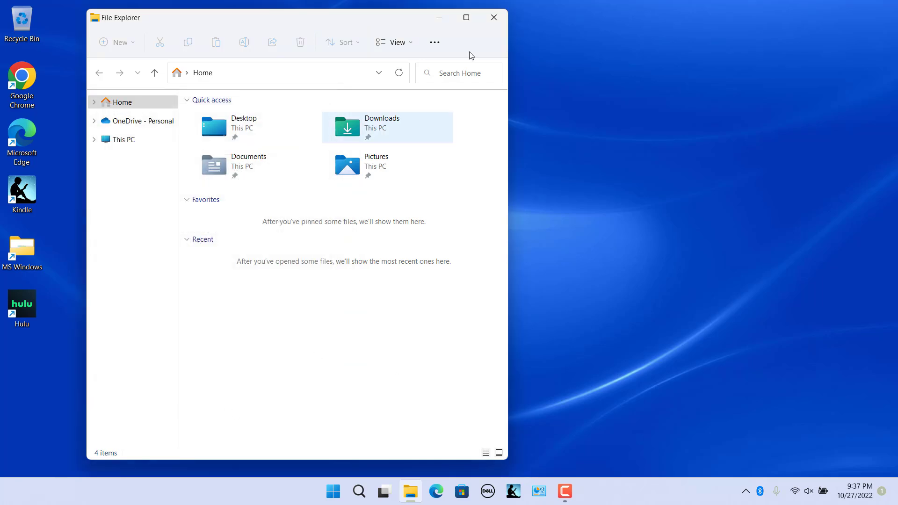
{"action": "left_click", "coordinate": [495, 18]}
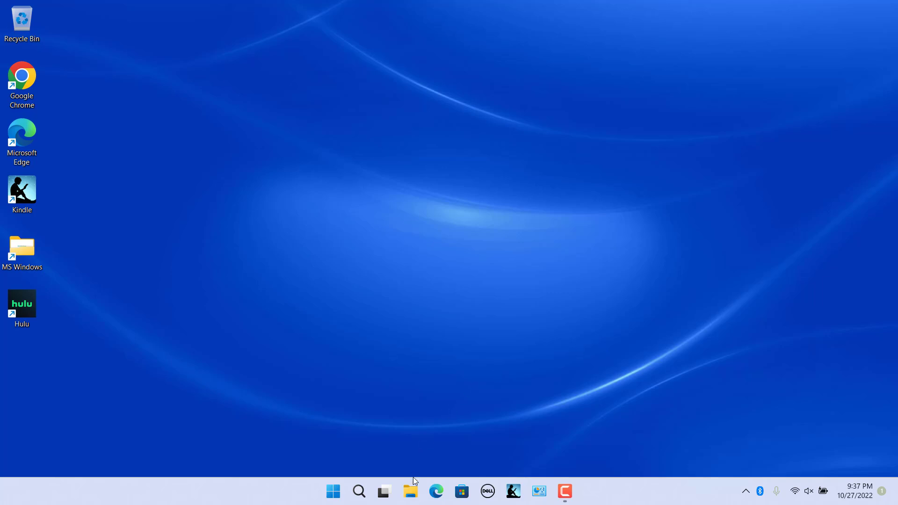
Reopen File Explorer and add Libraries, Network and This PC to the navigation pane.
{"action": "left_click", "coordinate": [410, 491]}
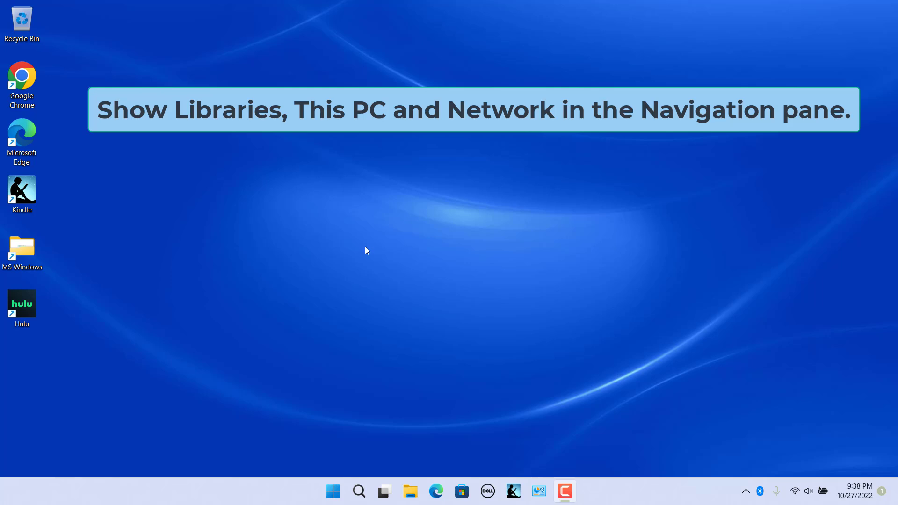
{"action": "key", "text": "super+e"}
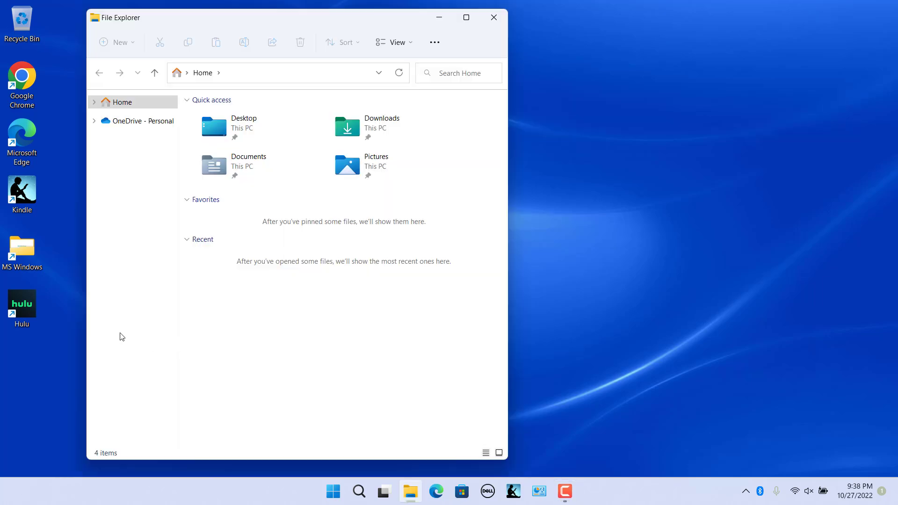
{"action": "right_click", "coordinate": [128, 195]}
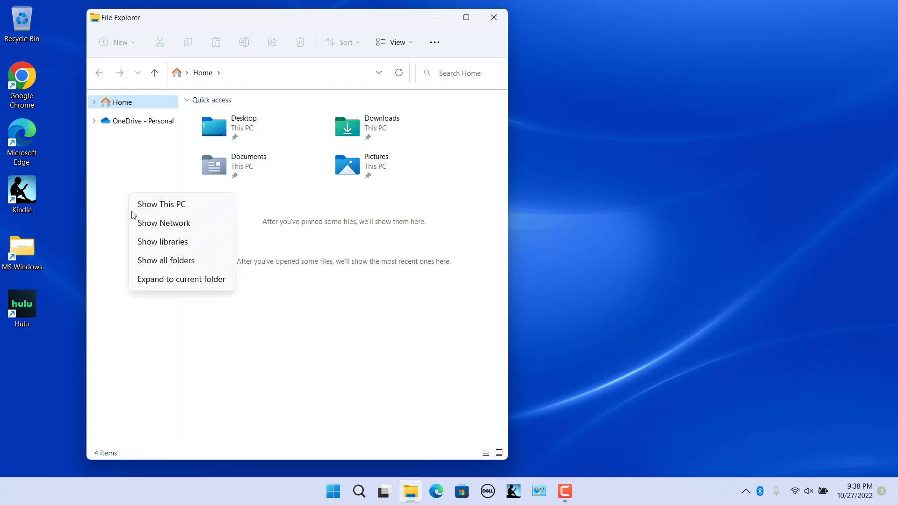
{"action": "left_click", "coordinate": [142, 242]}
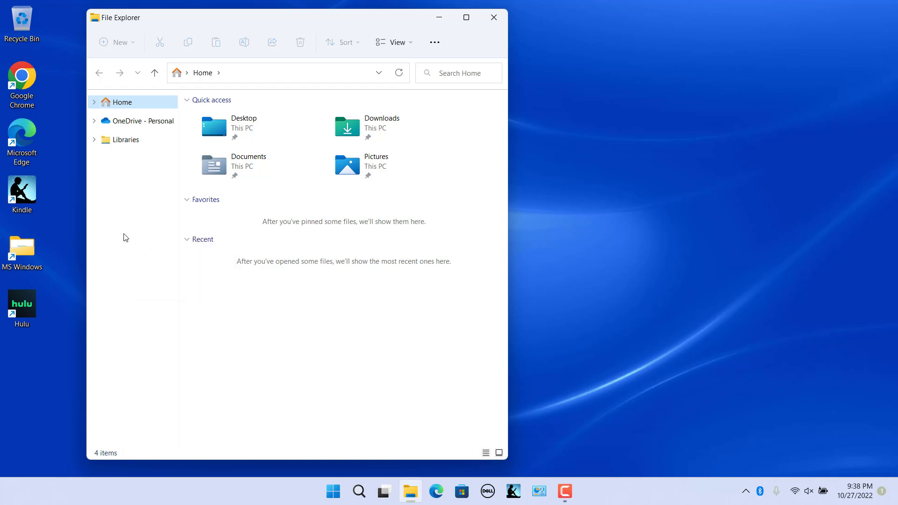
{"action": "right_click", "coordinate": [125, 237]}
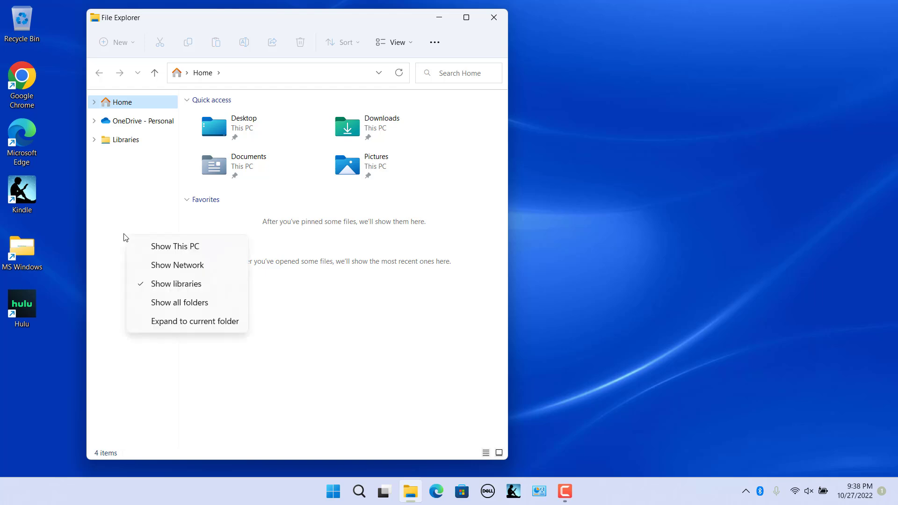
{"action": "left_click", "coordinate": [139, 266]}
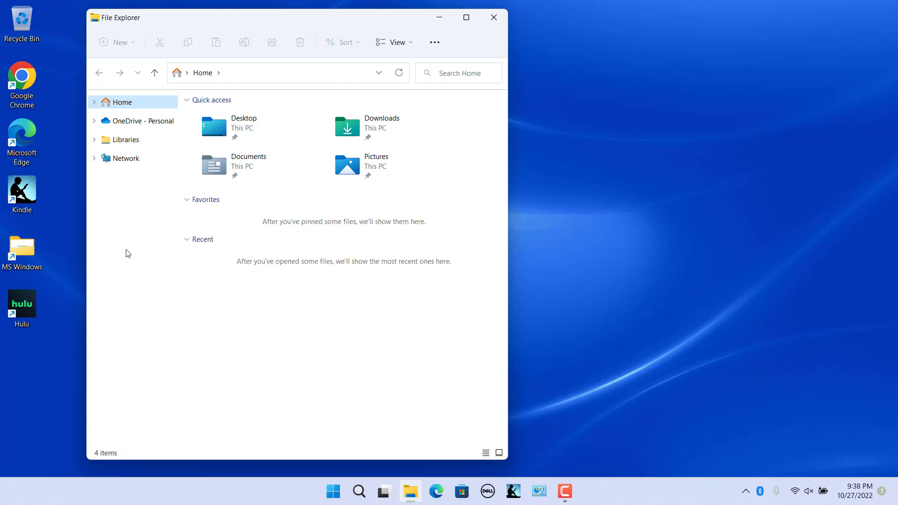
{"action": "right_click", "coordinate": [128, 253]}
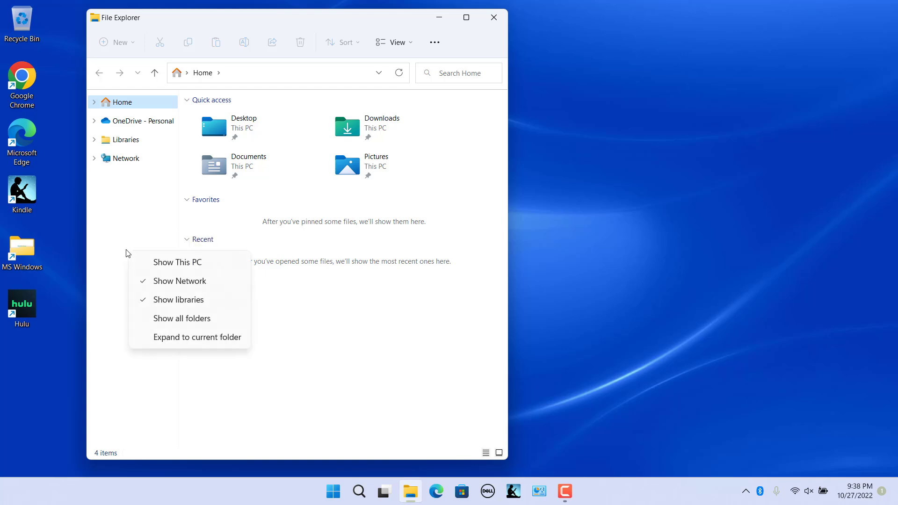
{"action": "left_click", "coordinate": [149, 263]}
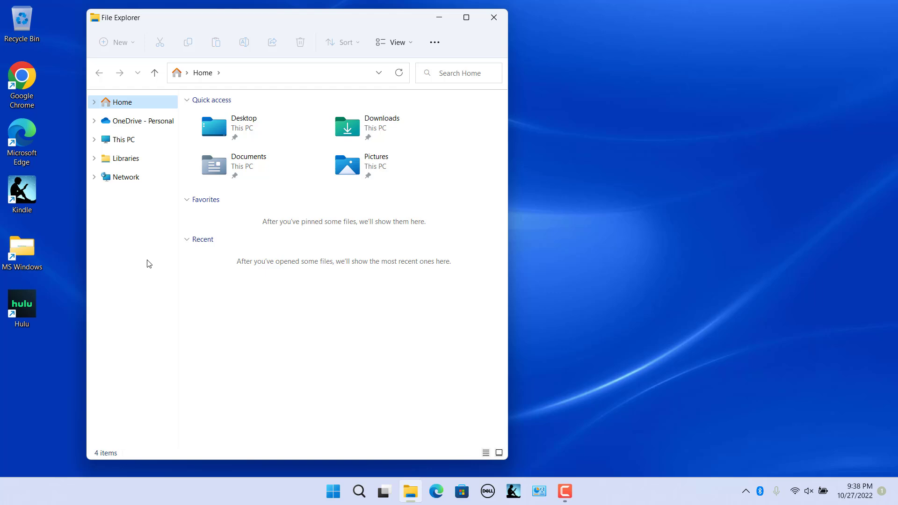
Uncheck Show libraries, Show Network and Show This PC in Folder Options' View tab, then apply.
{"action": "left_click", "coordinate": [434, 42]}
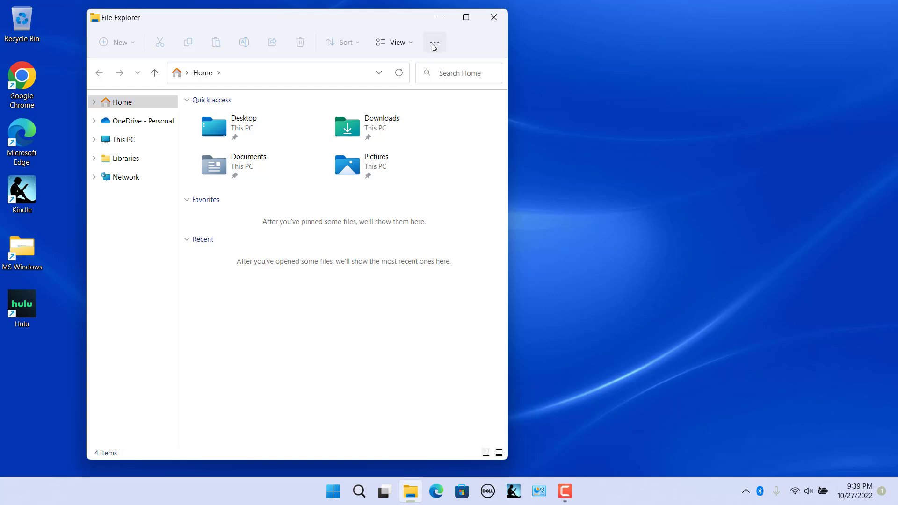
{"action": "left_click", "coordinate": [391, 218]}
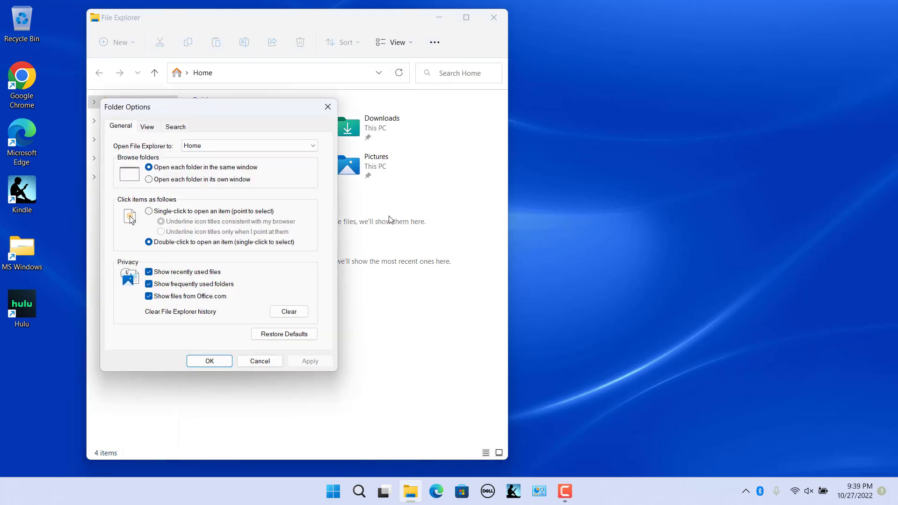
{"action": "left_click", "coordinate": [151, 129]}
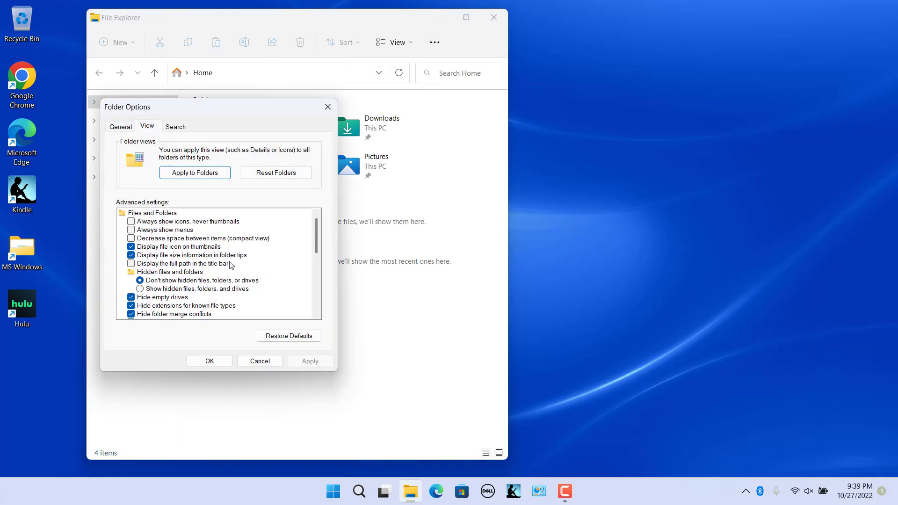
{"action": "scroll", "coordinate": [242, 288], "scroll_direction": "down", "scroll_amount": 7}
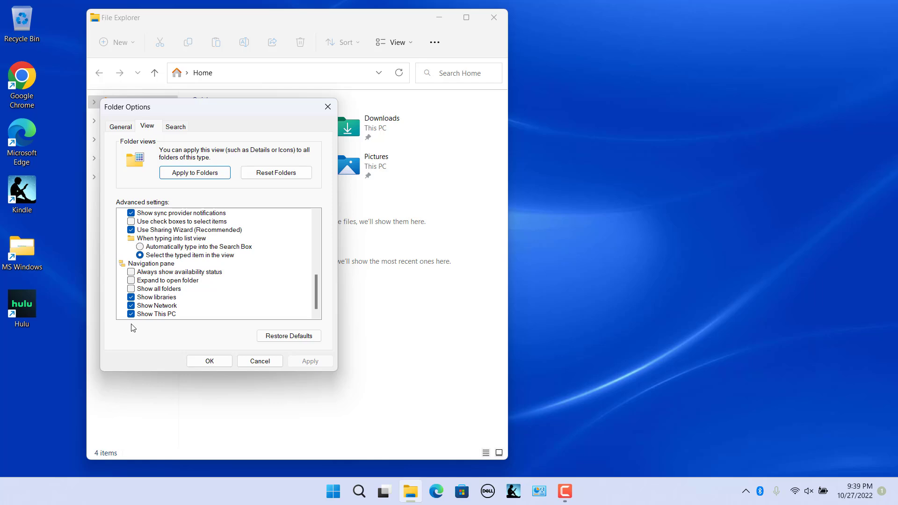
{"action": "left_click", "coordinate": [131, 298]}
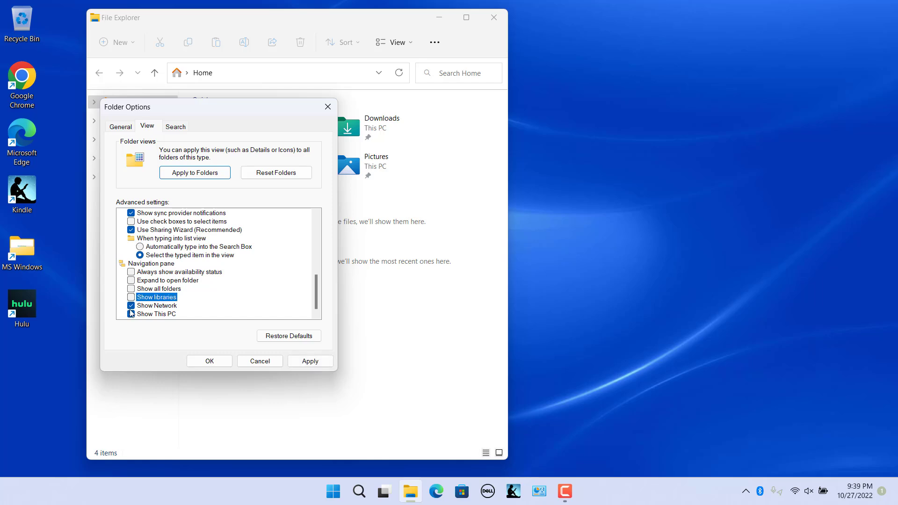
{"action": "left_click", "coordinate": [131, 306]}
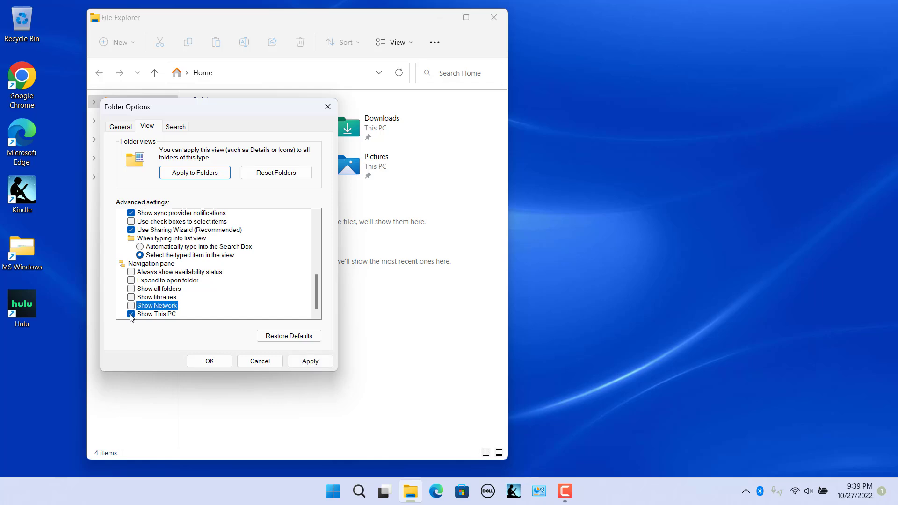
{"action": "left_click", "coordinate": [130, 314]}
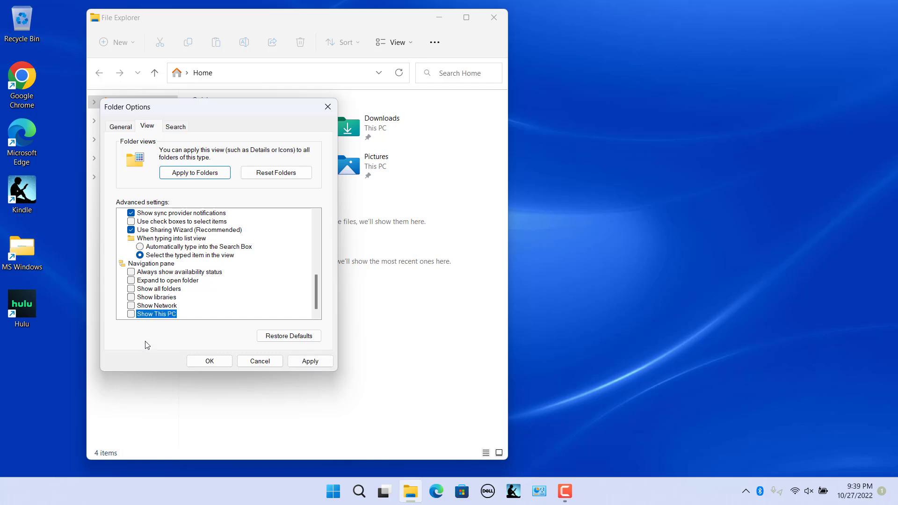
{"action": "left_click", "coordinate": [307, 363]}
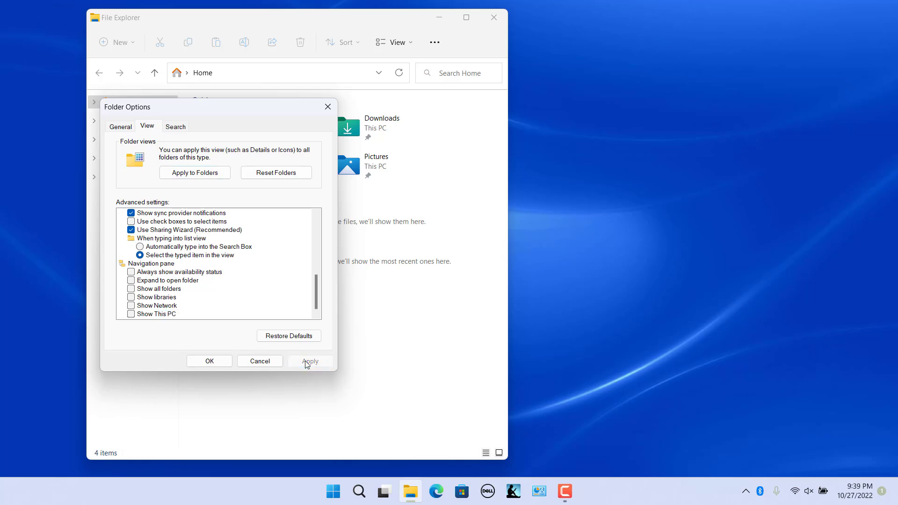
{"action": "left_click", "coordinate": [218, 363]}
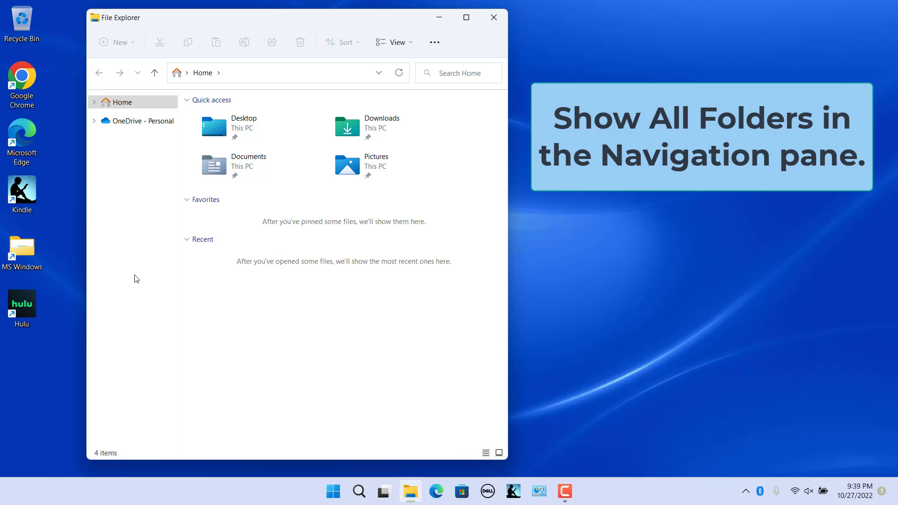
Turn on Show all folders from the navigation pane menu, then uncheck it in Folder Options.
{"action": "right_click", "coordinate": [120, 233]}
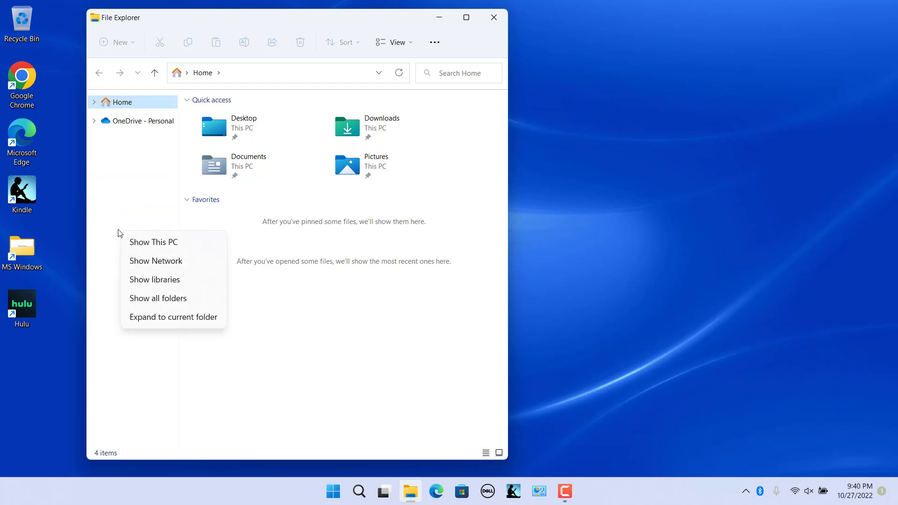
{"action": "left_click", "coordinate": [138, 298]}
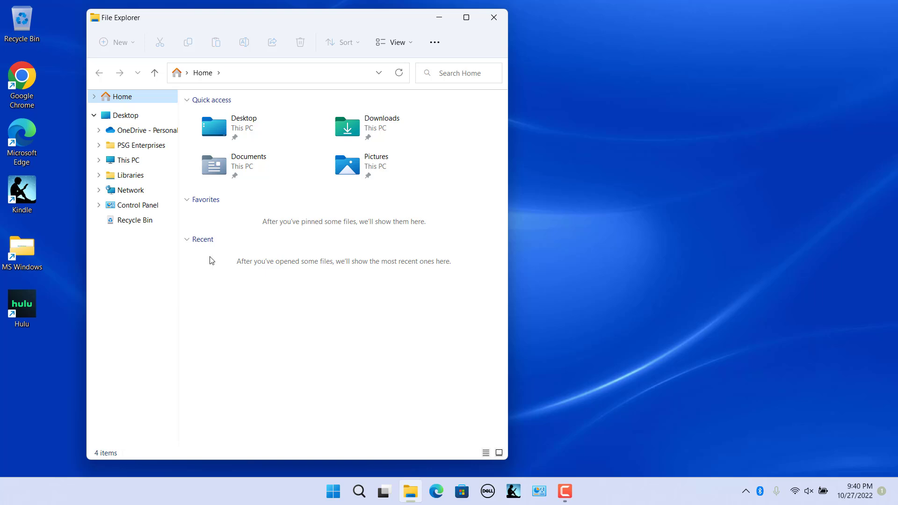
{"action": "left_click", "coordinate": [435, 42]}
{"action": "left_click", "coordinate": [384, 219]}
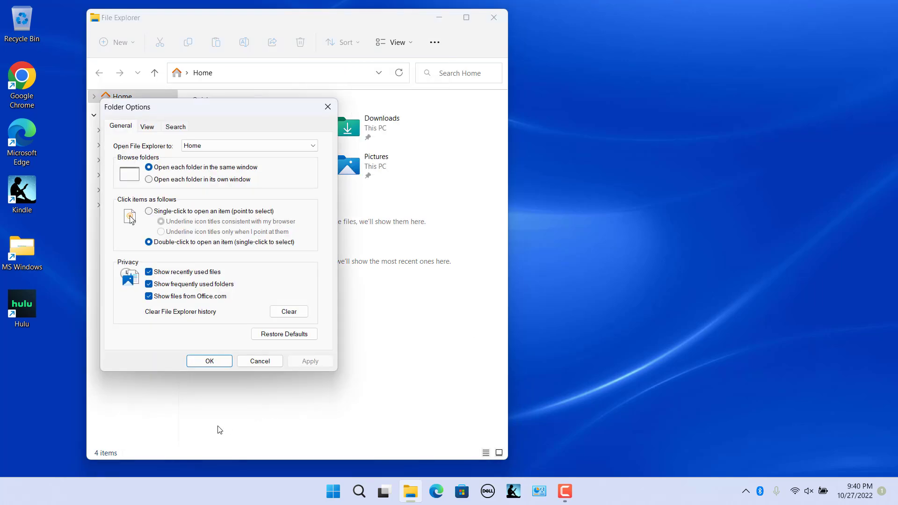
{"action": "left_click", "coordinate": [146, 127]}
{"action": "scroll", "coordinate": [198, 261], "scroll_direction": "down", "scroll_amount": 1}
{"action": "scroll", "coordinate": [199, 261], "scroll_direction": "down", "scroll_amount": 5}
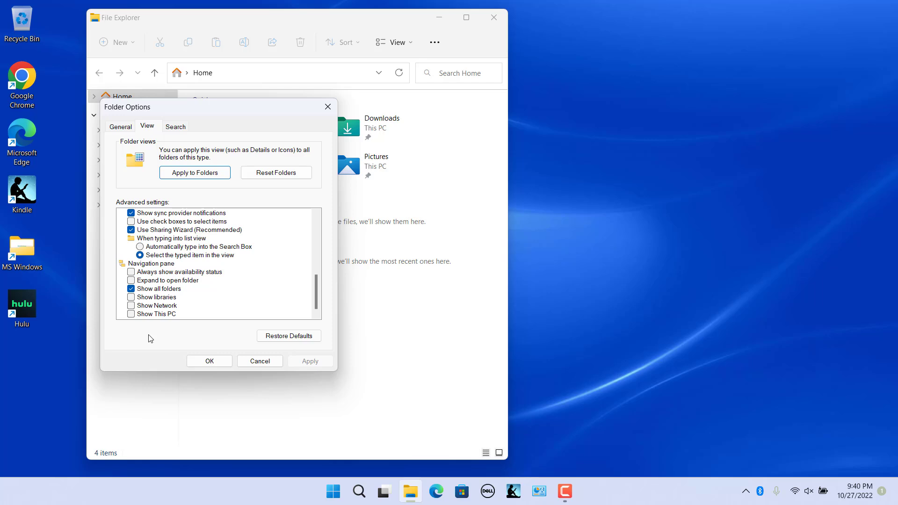
{"action": "left_click", "coordinate": [132, 288]}
{"action": "left_click", "coordinate": [315, 363]}
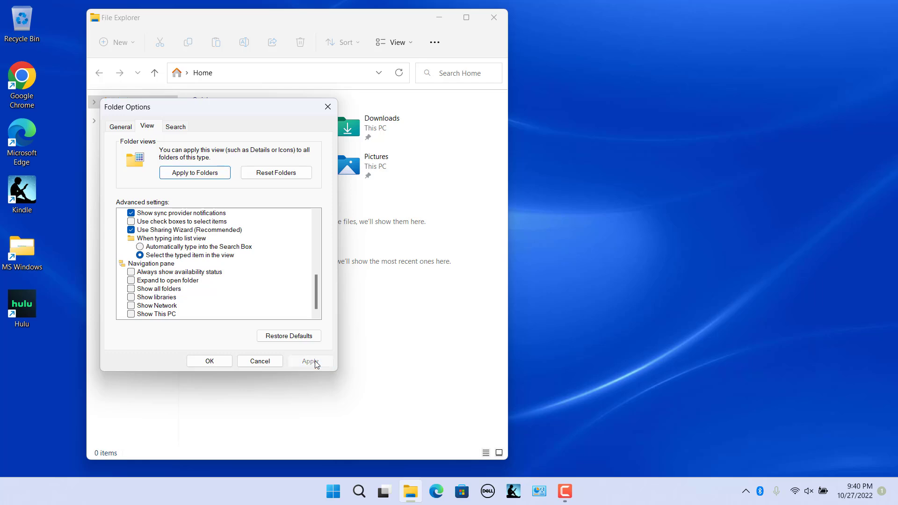
{"action": "left_click", "coordinate": [223, 362]}
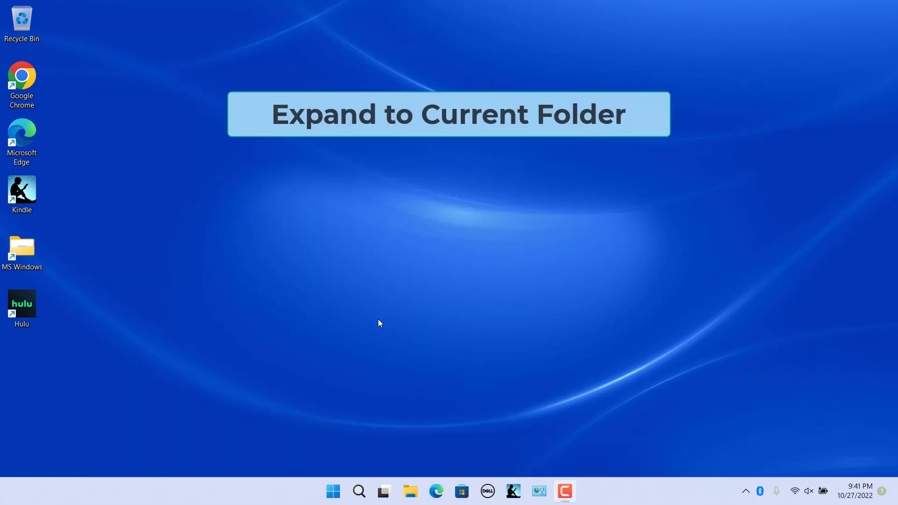
Open Documents in a new window, expand the tree to it with Ctrl+Shift+E, then go up.
{"action": "key", "text": "super+e"}
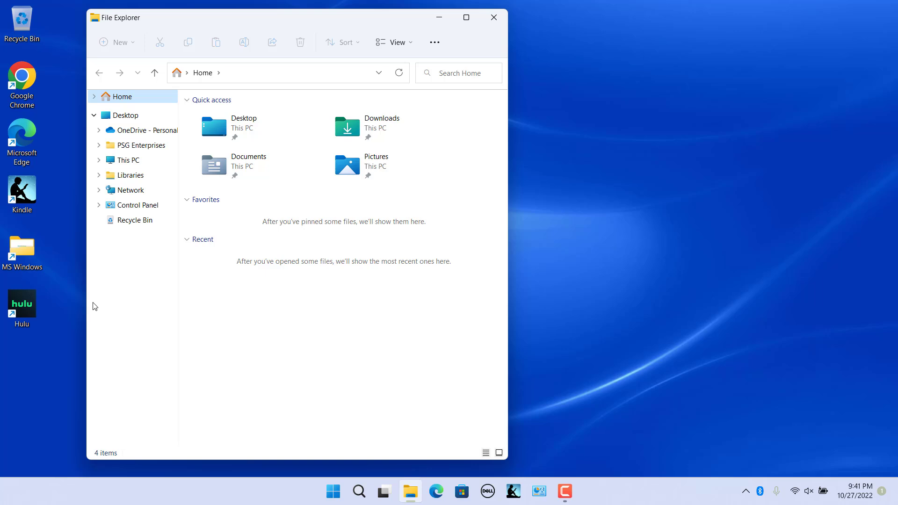
{"action": "left_click", "coordinate": [220, 171]}
{"action": "double_click", "coordinate": [220, 171]}
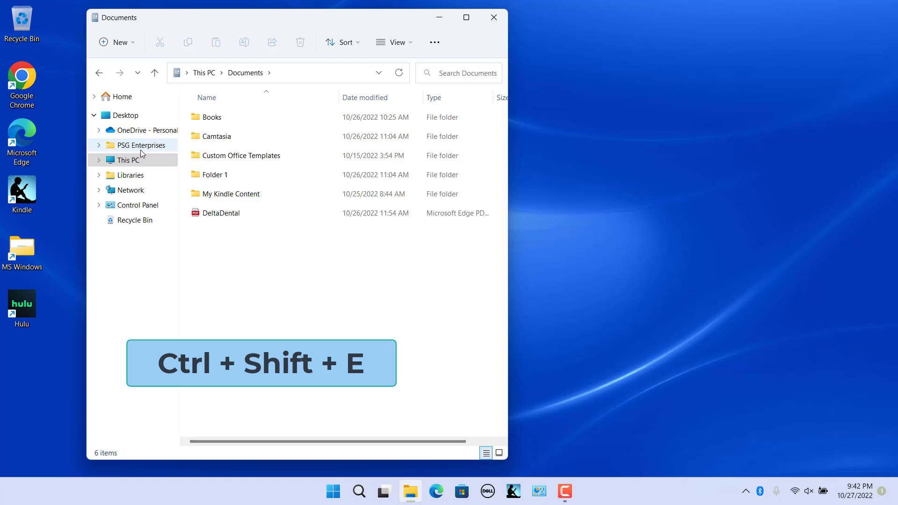
{"action": "key", "text": "ctrl+shift+e"}
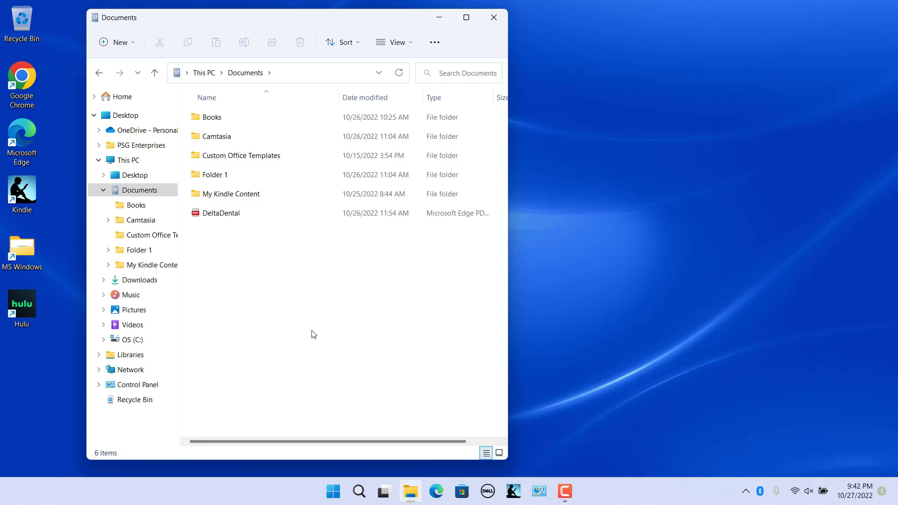
{"action": "key", "text": "alt+Up"}
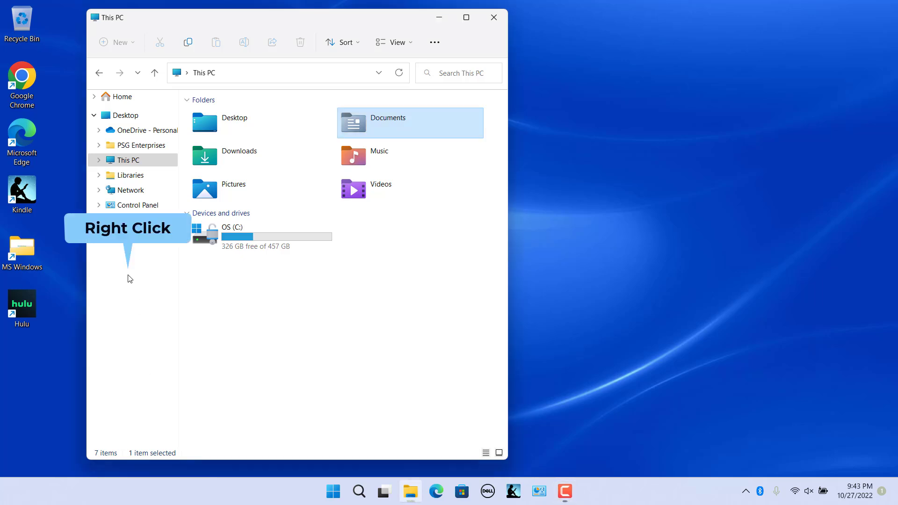
Enable Expand to current folder in the navigation pane and review the Folder Options View settings.
{"action": "right_click", "coordinate": [130, 279]}
{"action": "left_click", "coordinate": [142, 361]}
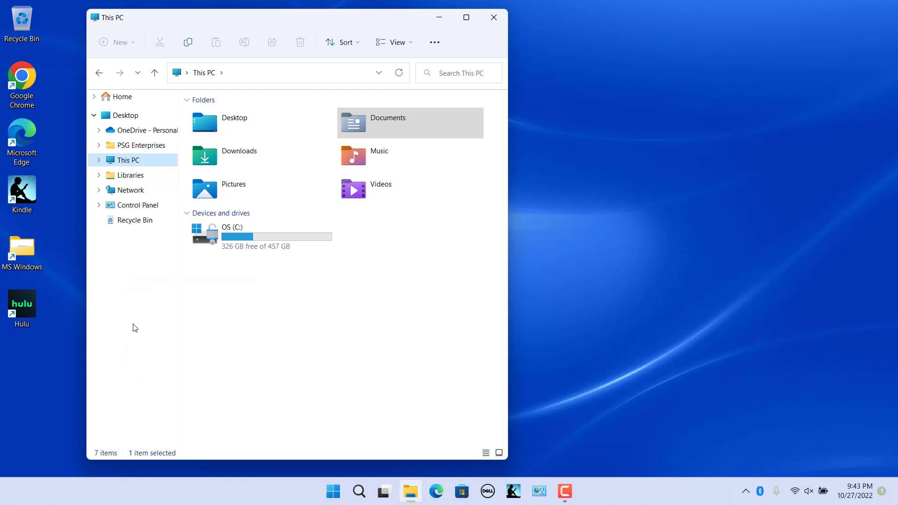
{"action": "left_click", "coordinate": [434, 42]}
{"action": "left_click", "coordinate": [390, 246]}
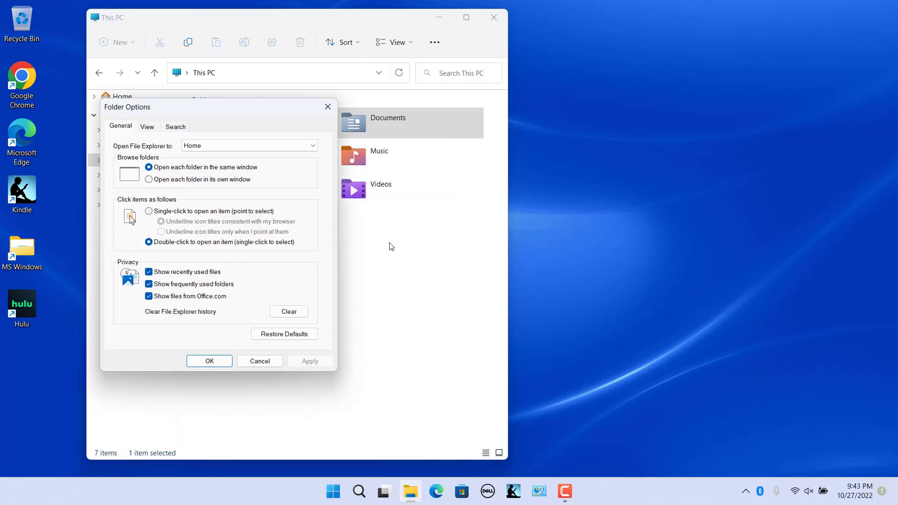
{"action": "left_click", "coordinate": [149, 127]}
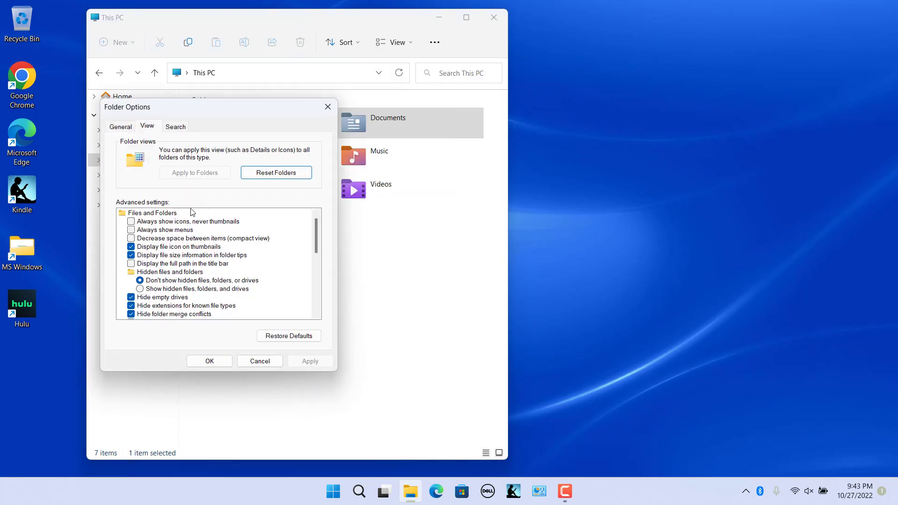
{"action": "scroll", "coordinate": [203, 262], "scroll_direction": "down", "scroll_amount": 5}
{"action": "scroll", "coordinate": [203, 299], "scroll_direction": "down", "scroll_amount": 1}
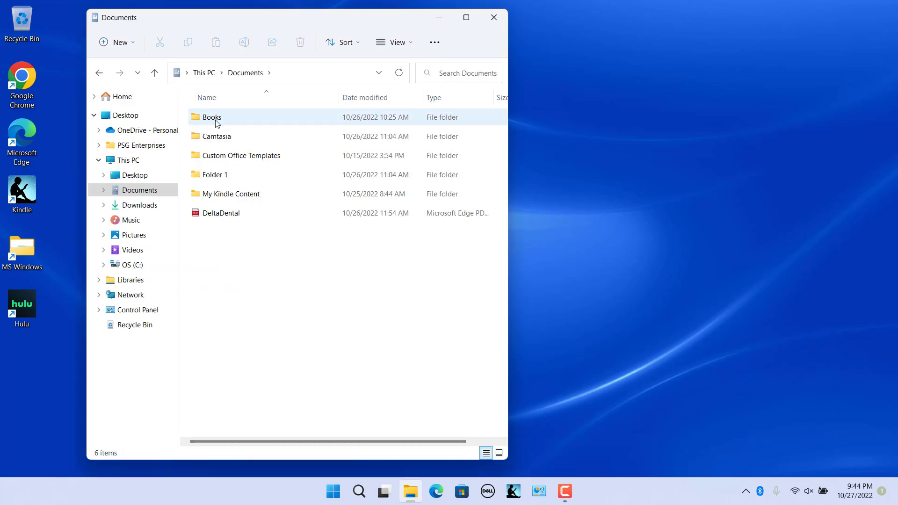
{"action": "double_click", "coordinate": [217, 123]}
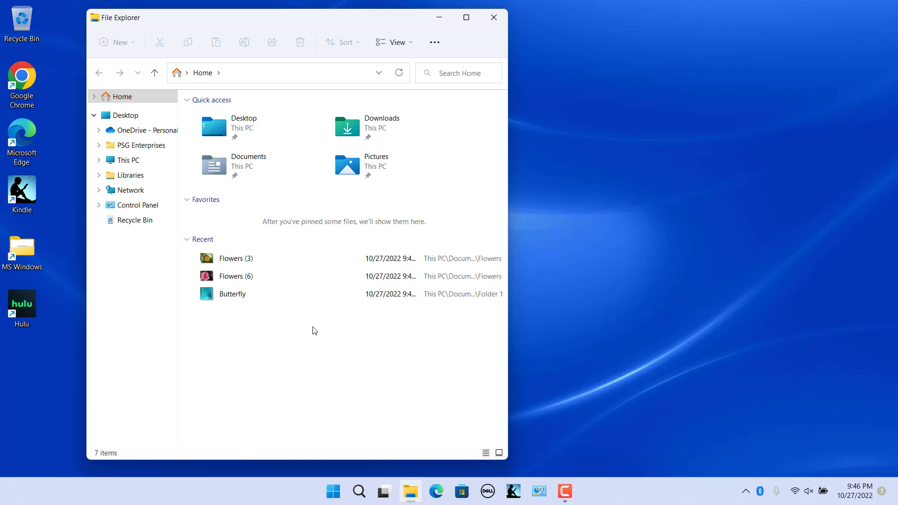
Uncheck Show recently used files in Folder Options and apply the change.
{"action": "left_click", "coordinate": [434, 42]}
{"action": "left_click", "coordinate": [393, 230]}
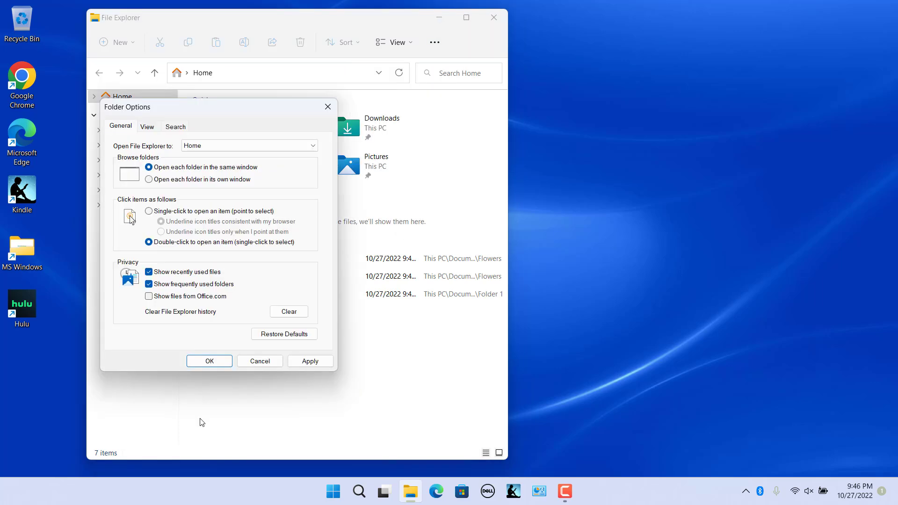
{"action": "left_click", "coordinate": [148, 272]}
{"action": "left_click", "coordinate": [310, 361]}
{"action": "left_click", "coordinate": [209, 361]}
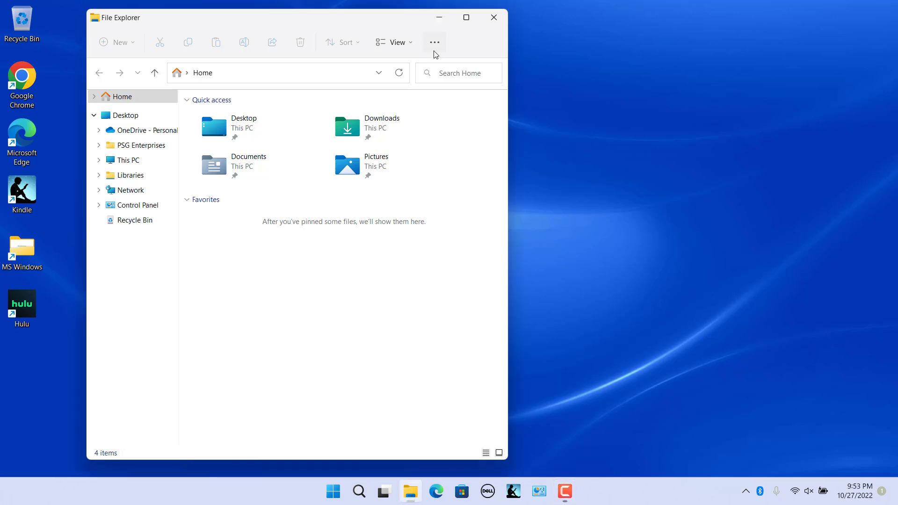
Uncheck Show frequently used folders, clear the File Explorer history, and apply in Folder Options.
{"action": "left_click", "coordinate": [435, 44]}
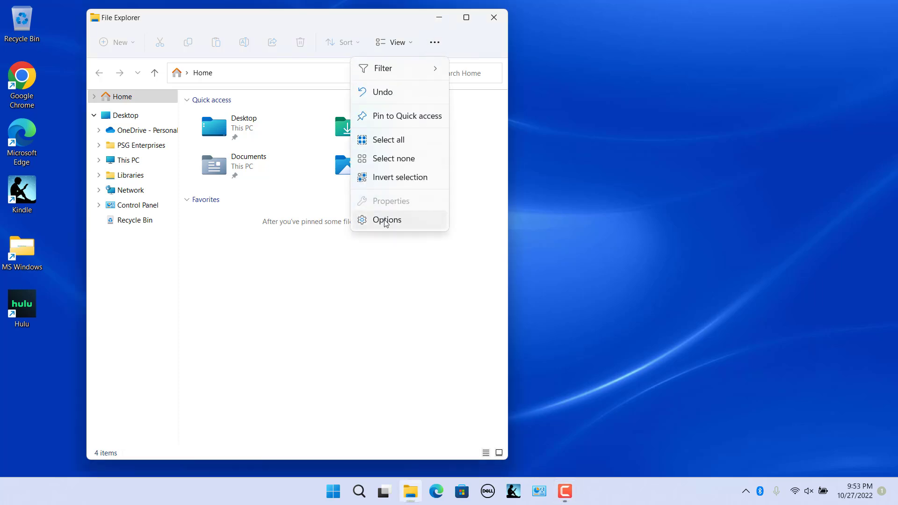
{"action": "left_click", "coordinate": [386, 220]}
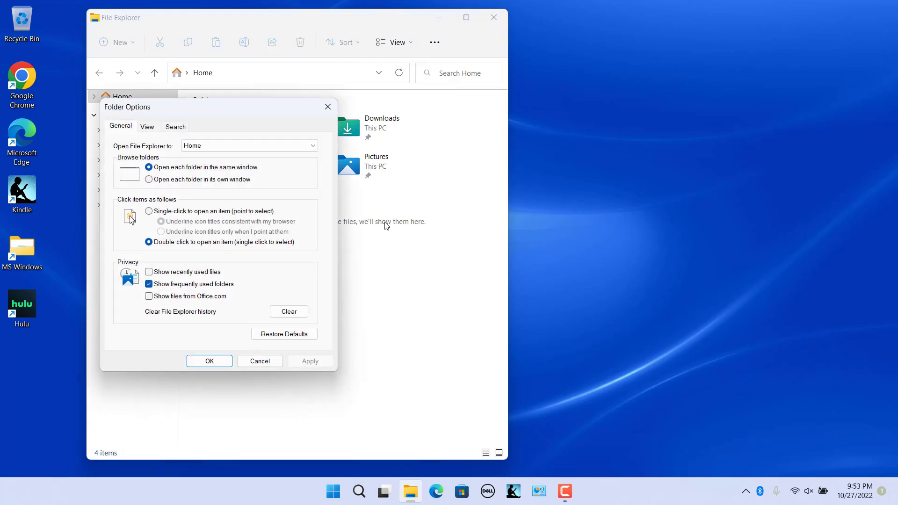
{"action": "left_click", "coordinate": [149, 285]}
{"action": "left_click", "coordinate": [288, 311]}
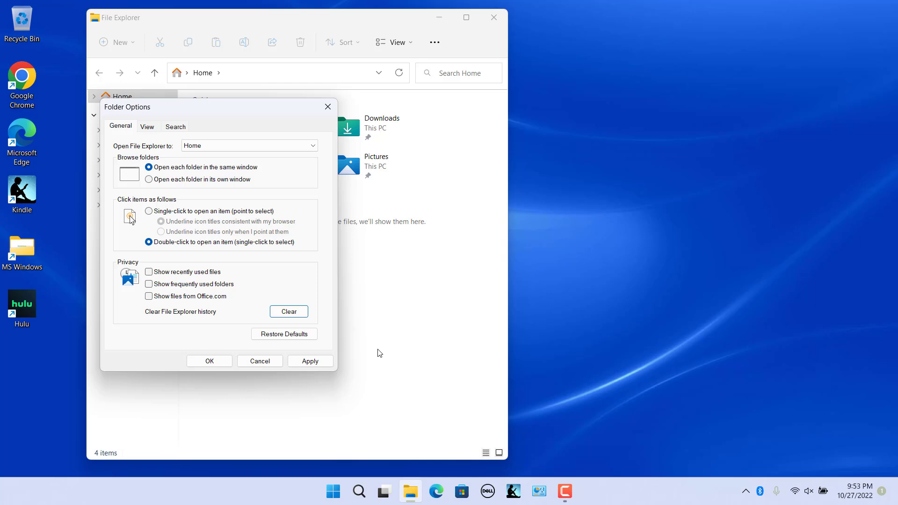
{"action": "left_click", "coordinate": [323, 363]}
{"action": "left_click", "coordinate": [217, 365]}
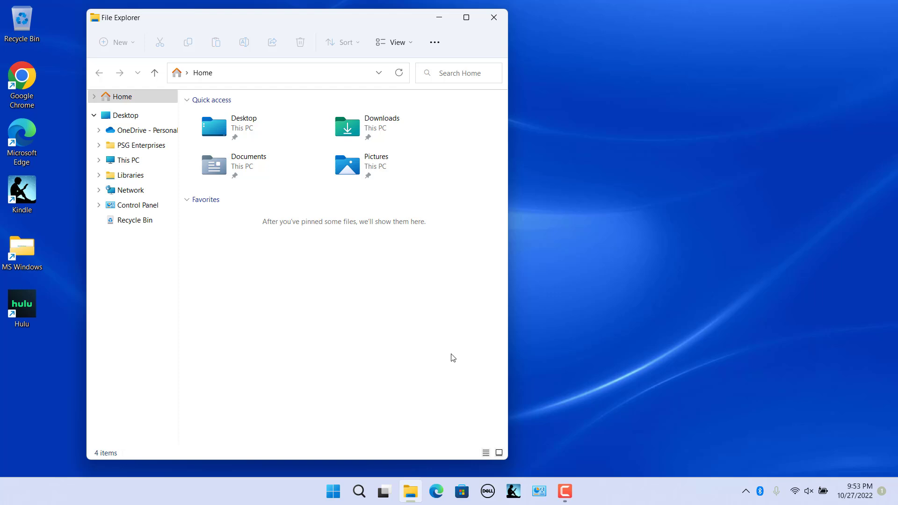
Hide the navigation pane via View > Show > Navigation pane, then restore it.
{"action": "left_click", "coordinate": [408, 43]}
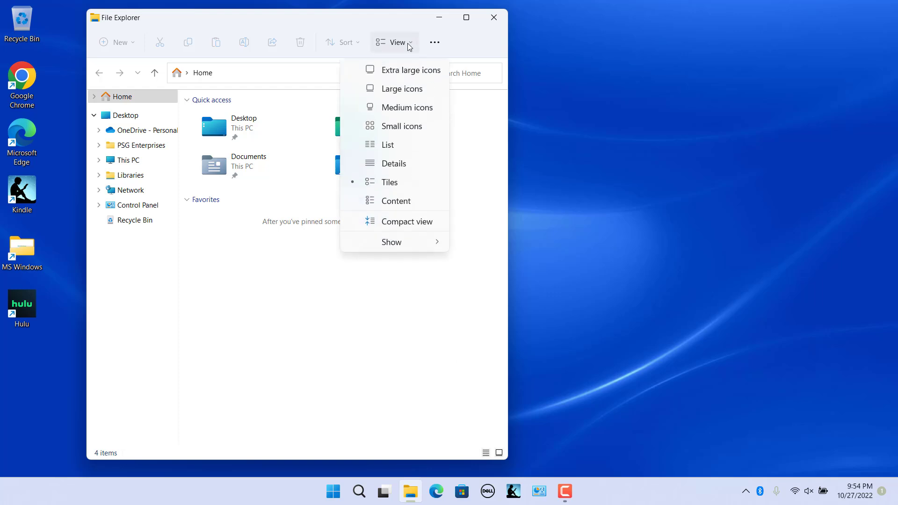
{"action": "mouse_move", "coordinate": [418, 245]}
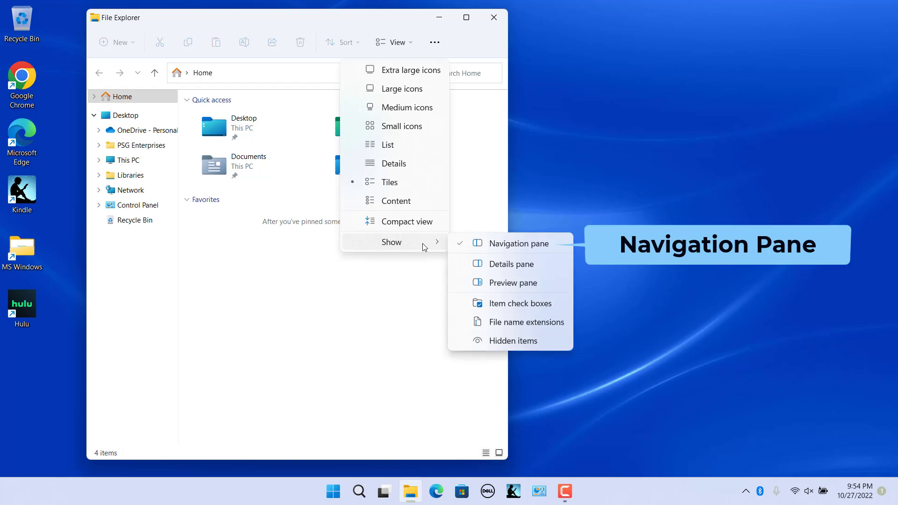
{"action": "left_click", "coordinate": [460, 246]}
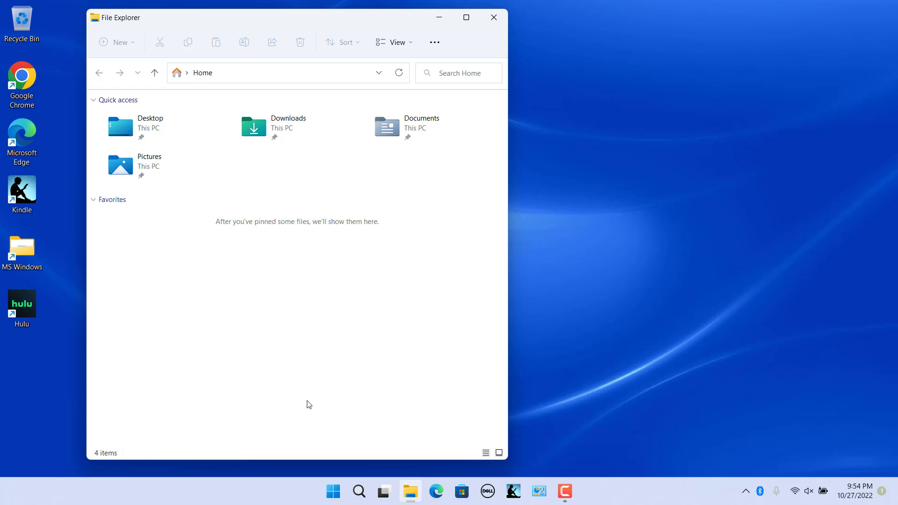
{"action": "left_click", "coordinate": [411, 44]}
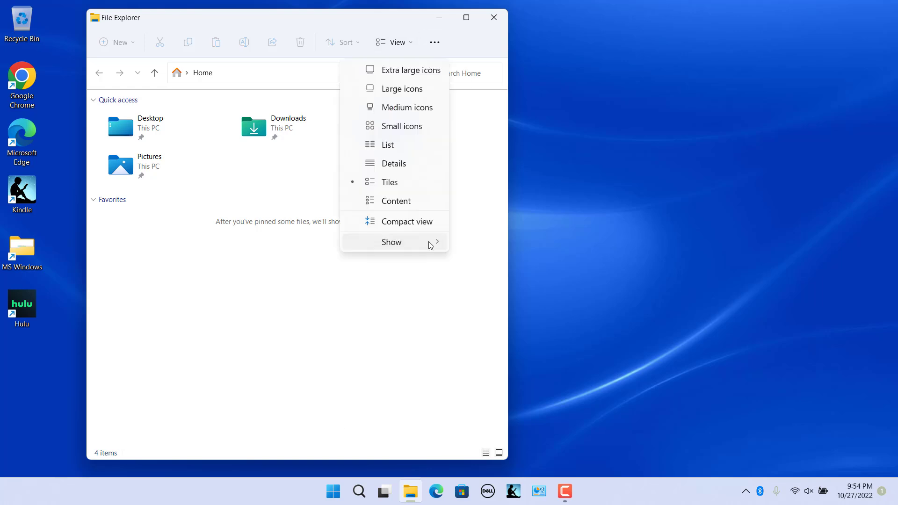
{"action": "left_click", "coordinate": [489, 247]}
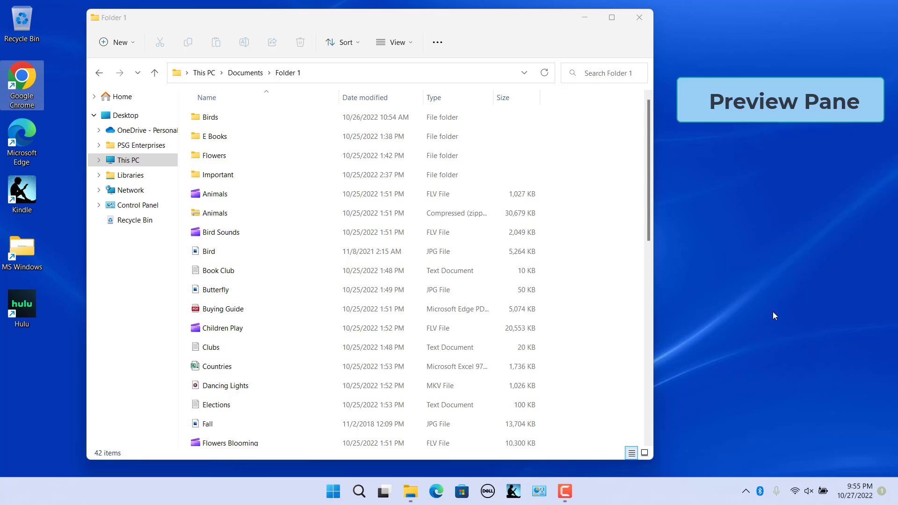
Turn on the preview pane and preview the Bird image, then the Butterfly image.
{"action": "left_click", "coordinate": [410, 44]}
{"action": "mouse_move", "coordinate": [416, 246]}
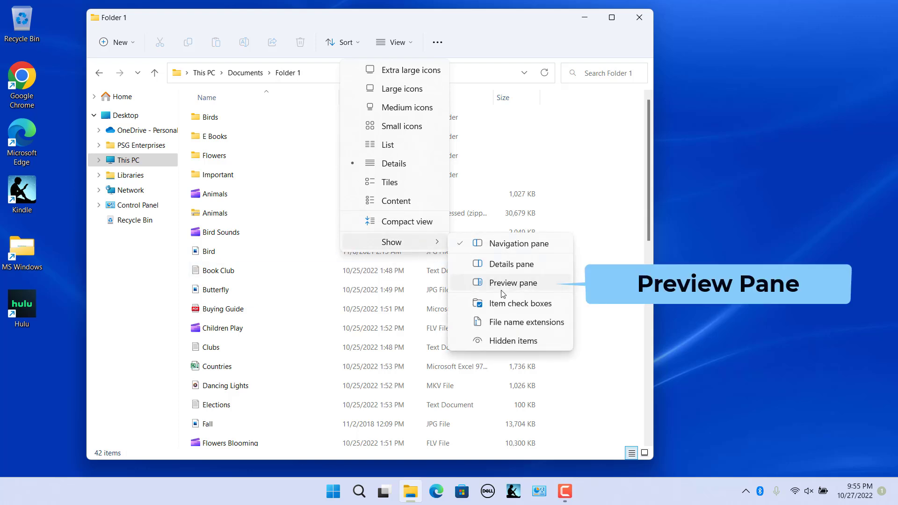
{"action": "left_click", "coordinate": [502, 290]}
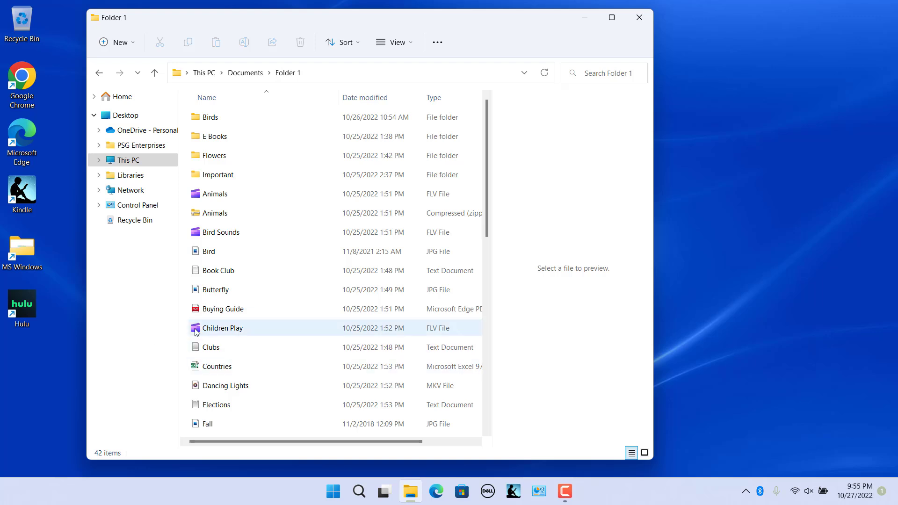
{"action": "left_click", "coordinate": [213, 254]}
{"action": "key", "text": "Down"}
{"action": "key", "text": "Down"}
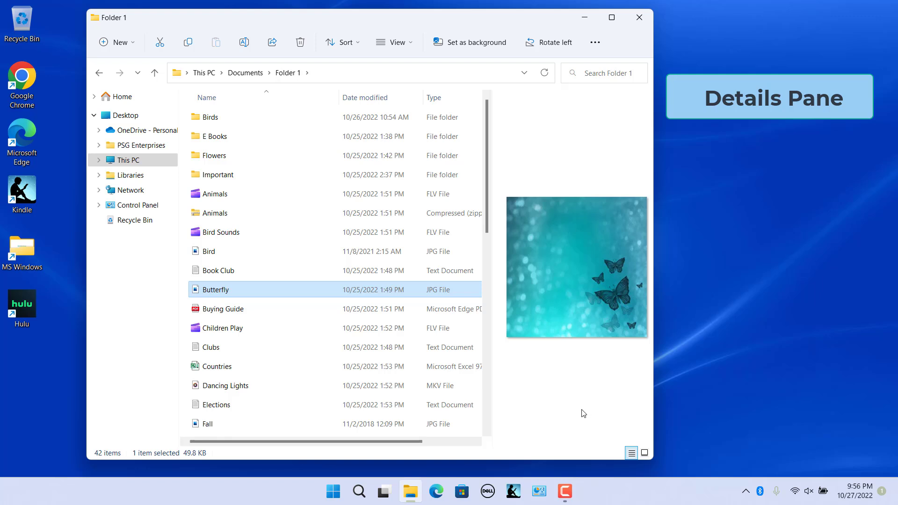
Swap the preview pane for the Details pane, view the Flowers folder's details, then hide the pane.
{"action": "left_click", "coordinate": [410, 47]}
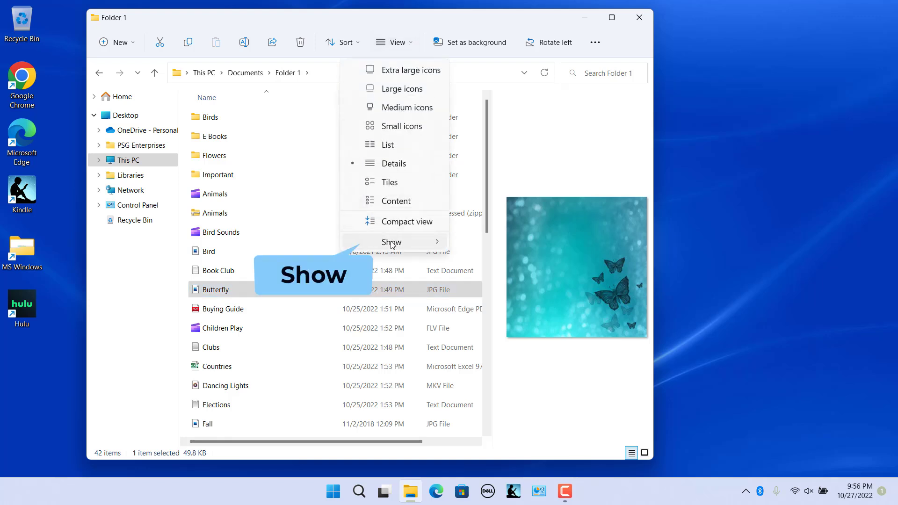
{"action": "mouse_move", "coordinate": [393, 242]}
{"action": "left_click", "coordinate": [524, 267]}
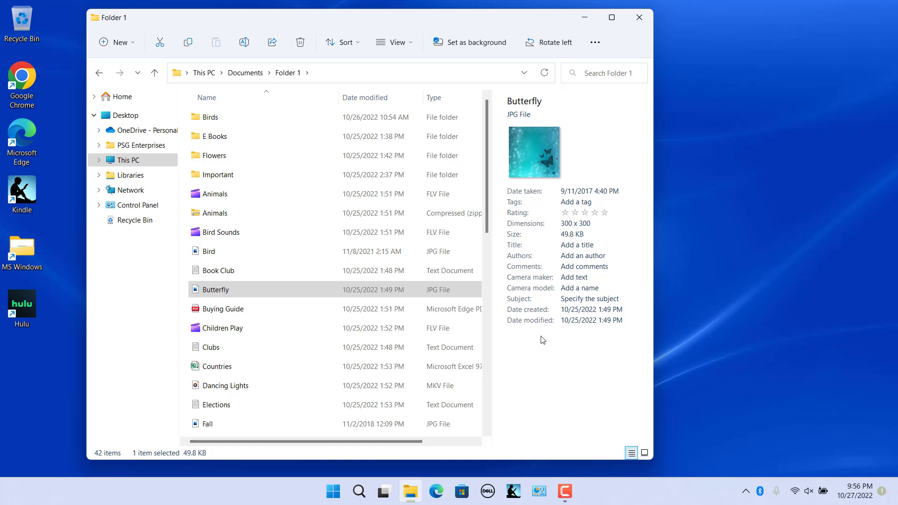
{"action": "left_click", "coordinate": [232, 159]}
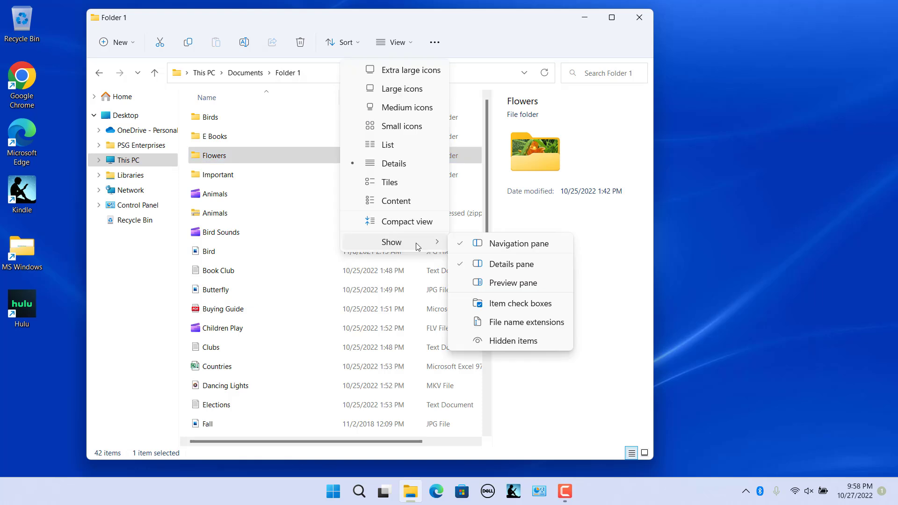
{"action": "left_click", "coordinate": [467, 263]}
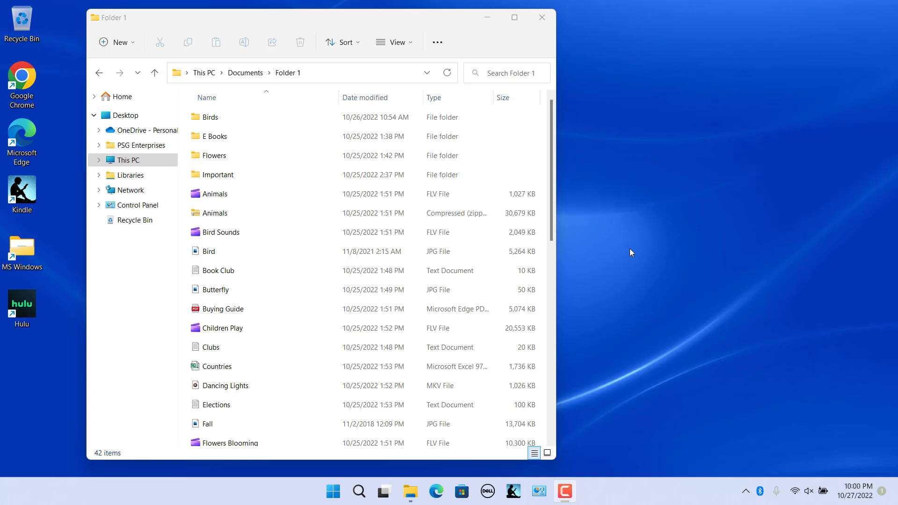
Turn on item check boxes and tick Bird, Book Club and Butterfly.
{"action": "left_click", "coordinate": [406, 44]}
{"action": "mouse_move", "coordinate": [420, 248]}
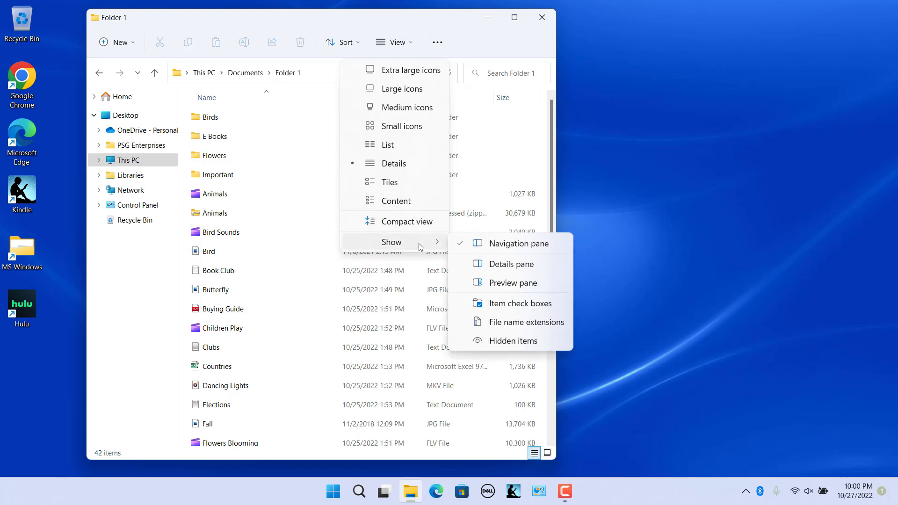
{"action": "left_click", "coordinate": [508, 311]}
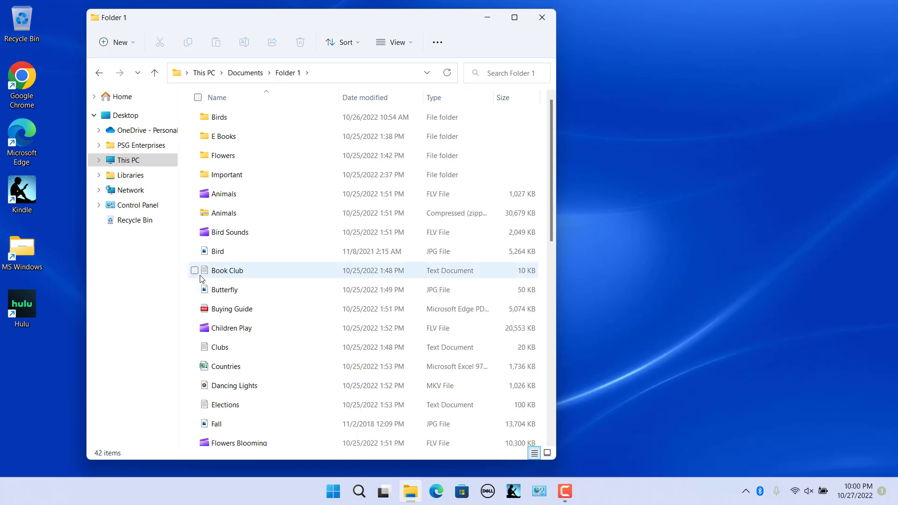
{"action": "left_click", "coordinate": [194, 252]}
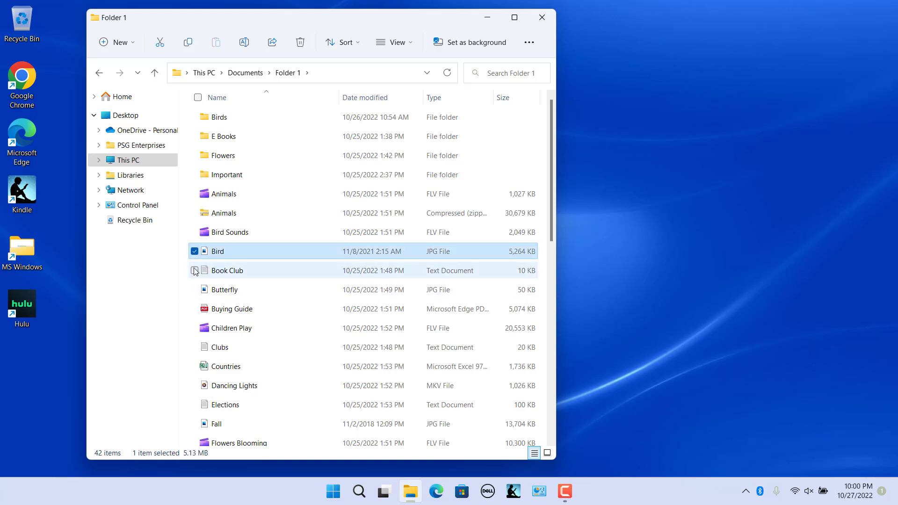
{"action": "left_click", "coordinate": [194, 271]}
{"action": "left_click", "coordinate": [195, 290]}
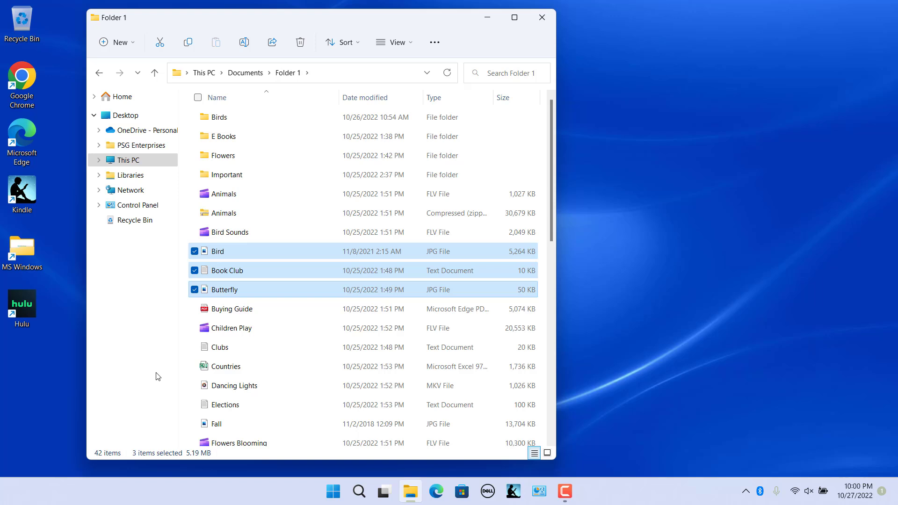
Uncheck Bird, Book Club and Butterfly so no files remain selected.
{"action": "left_click", "coordinate": [158, 377]}
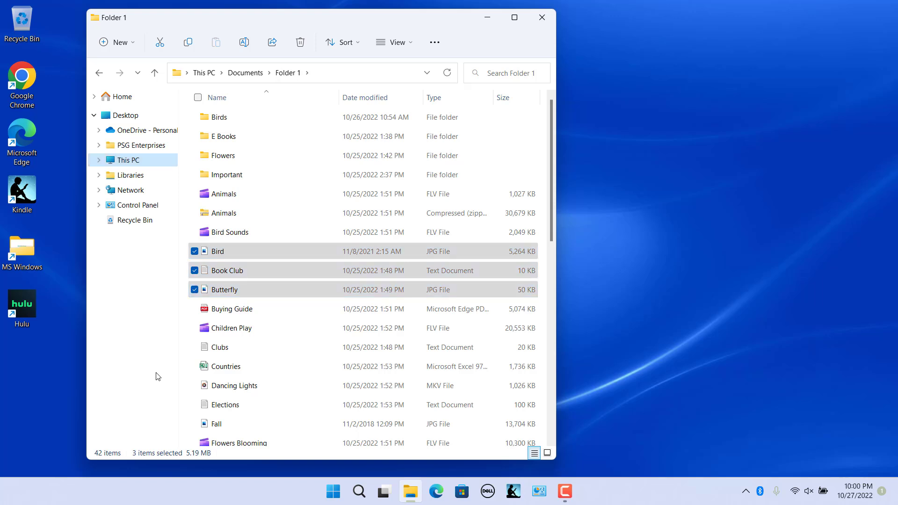
{"action": "left_click", "coordinate": [195, 251]}
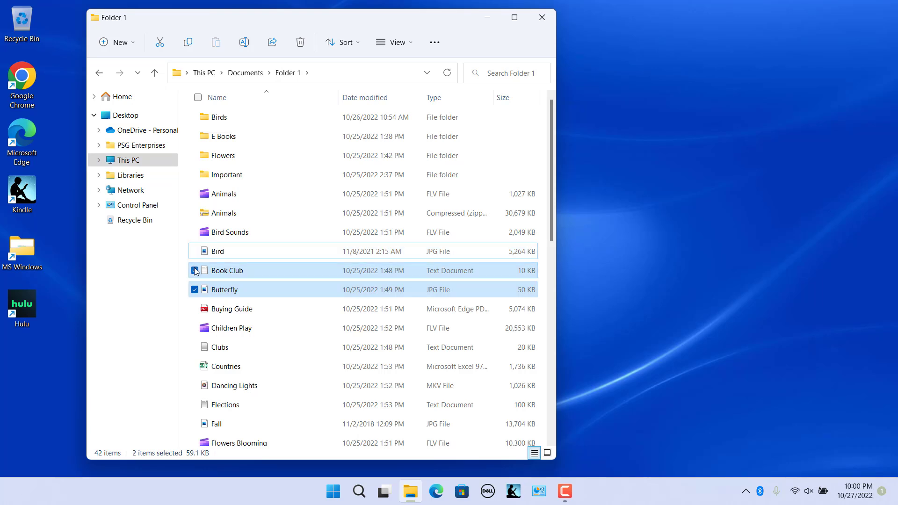
{"action": "left_click", "coordinate": [194, 271]}
{"action": "left_click", "coordinate": [194, 289]}
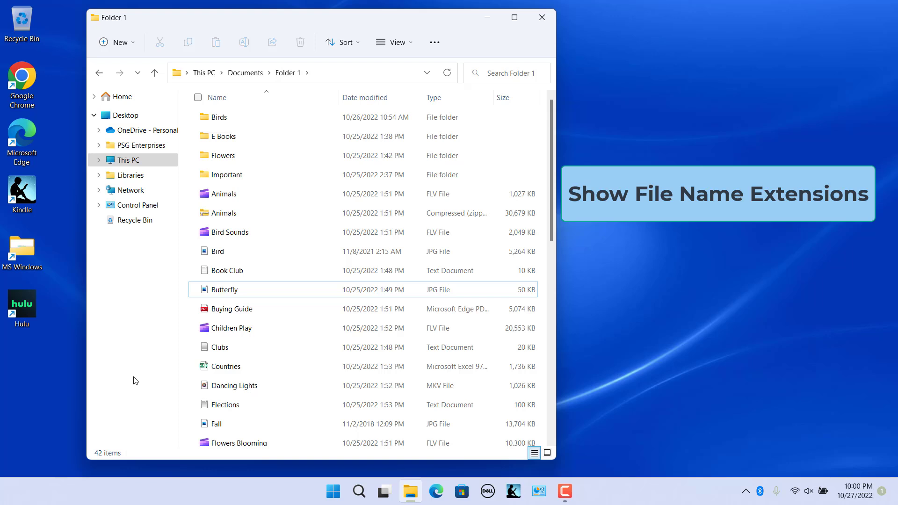
Show file name extensions for Folder 1's files, then bring up Folder Options.
{"action": "left_click", "coordinate": [122, 381]}
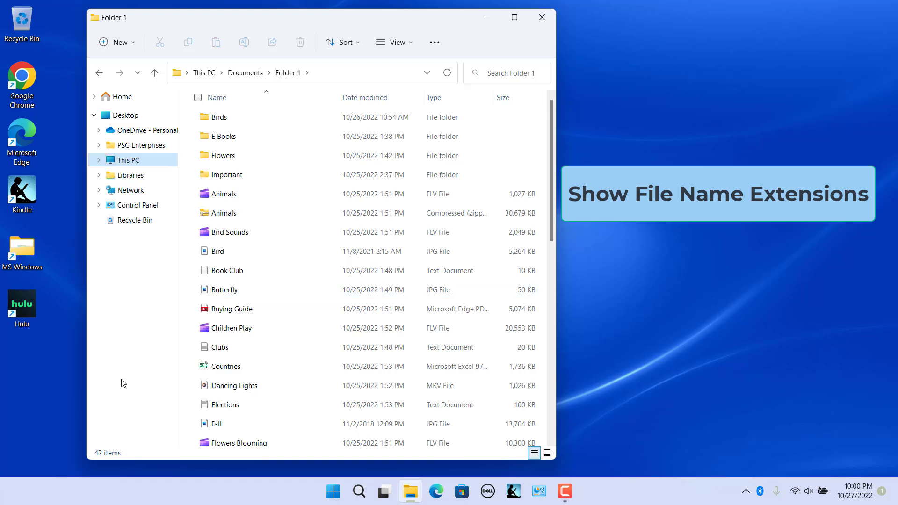
{"action": "left_click", "coordinate": [392, 47]}
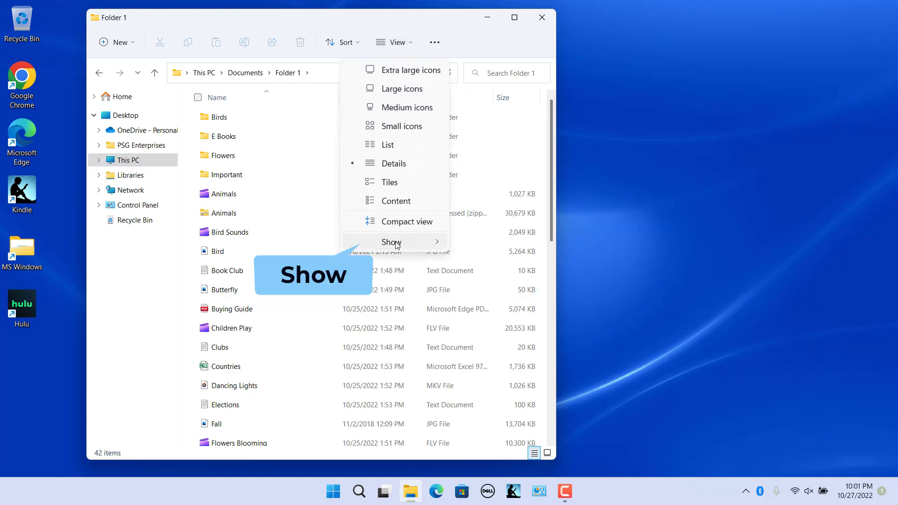
{"action": "mouse_move", "coordinate": [395, 246]}
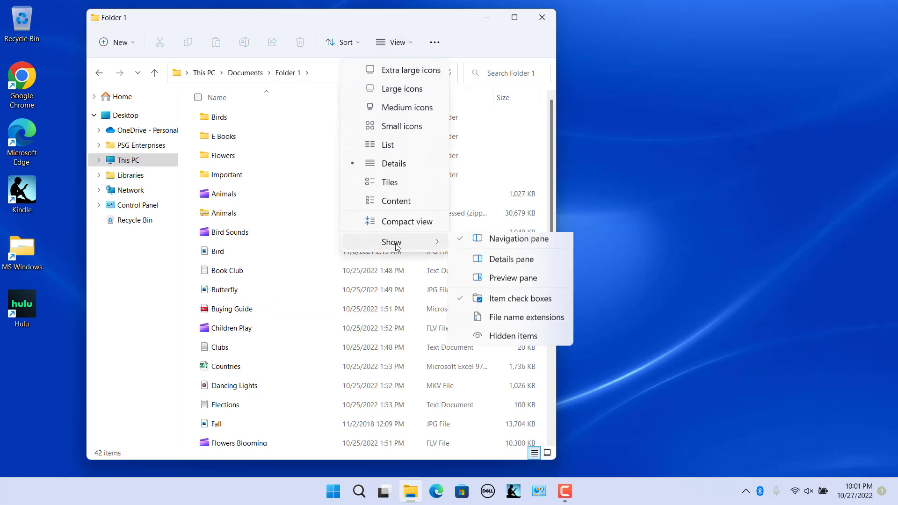
{"action": "left_click", "coordinate": [516, 322]}
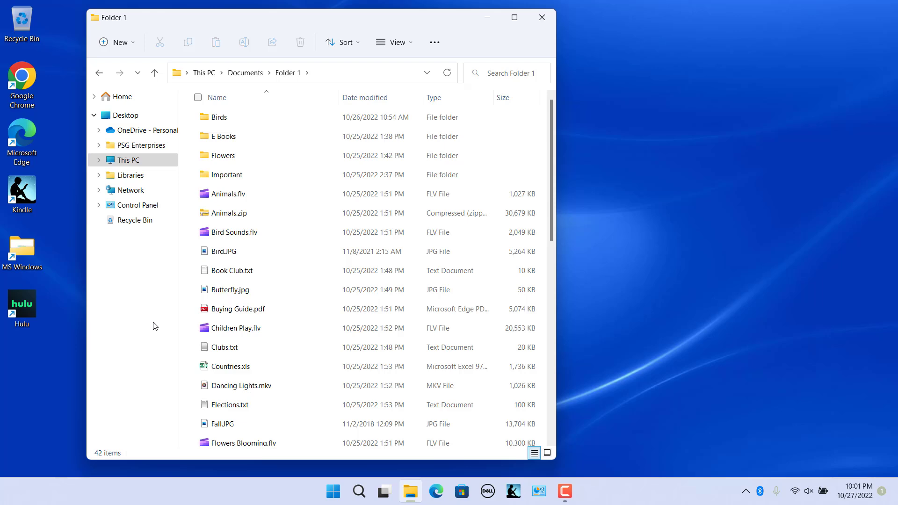
{"action": "left_click", "coordinate": [442, 47]}
{"action": "left_click", "coordinate": [389, 203]}
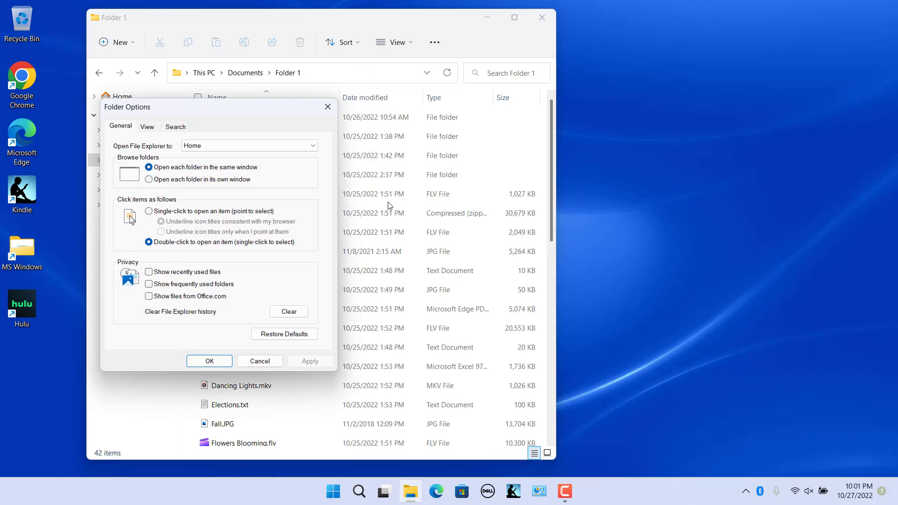
In Folder Options' View tab, turn off item check boxes and hide known file extensions, then apply.
{"action": "left_click", "coordinate": [148, 127]}
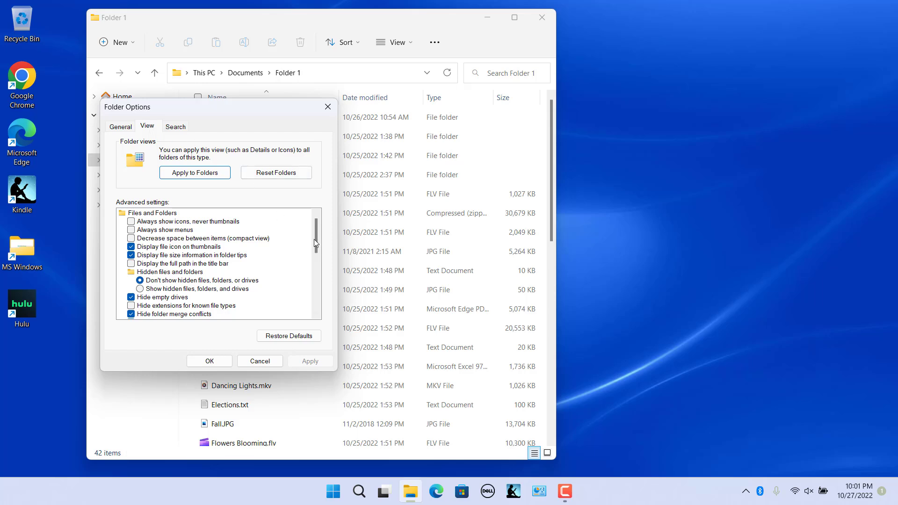
{"action": "scroll", "coordinate": [316, 240], "scroll_direction": "down", "scroll_amount": 4}
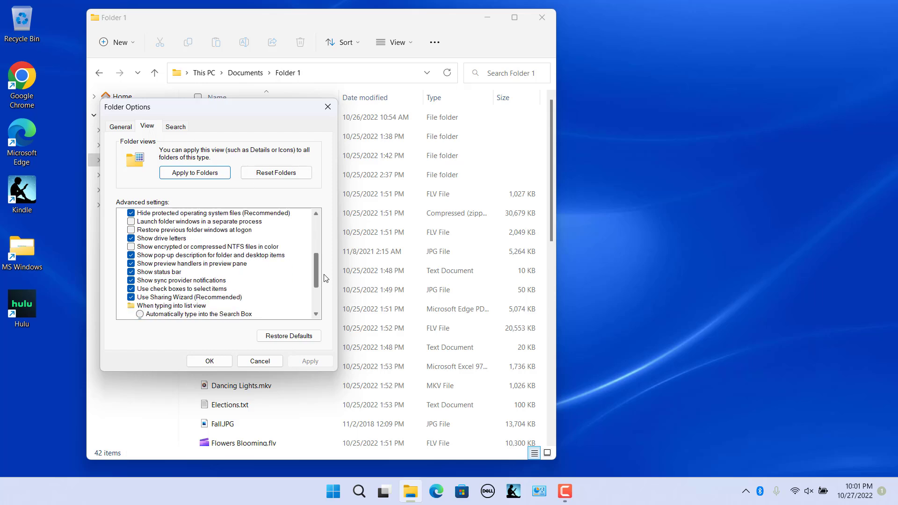
{"action": "left_click", "coordinate": [132, 289]}
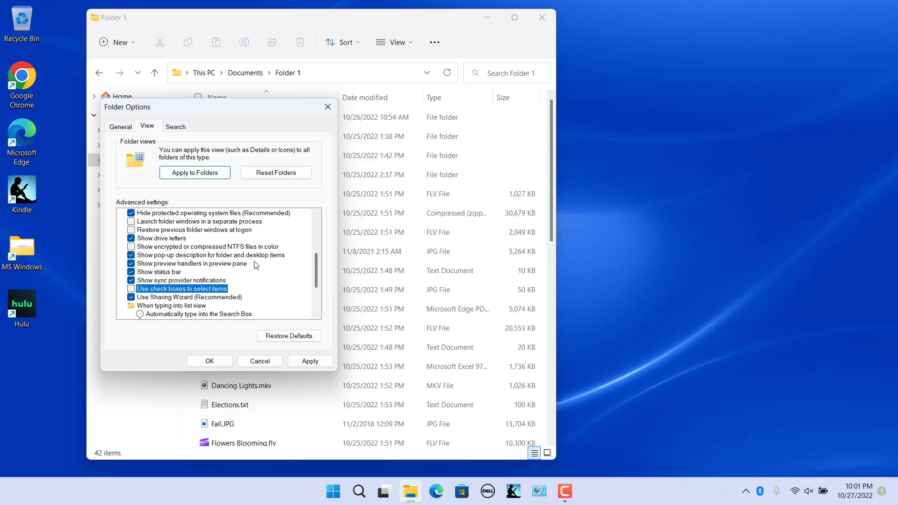
{"action": "scroll", "coordinate": [256, 265], "scroll_direction": "up", "scroll_amount": 1}
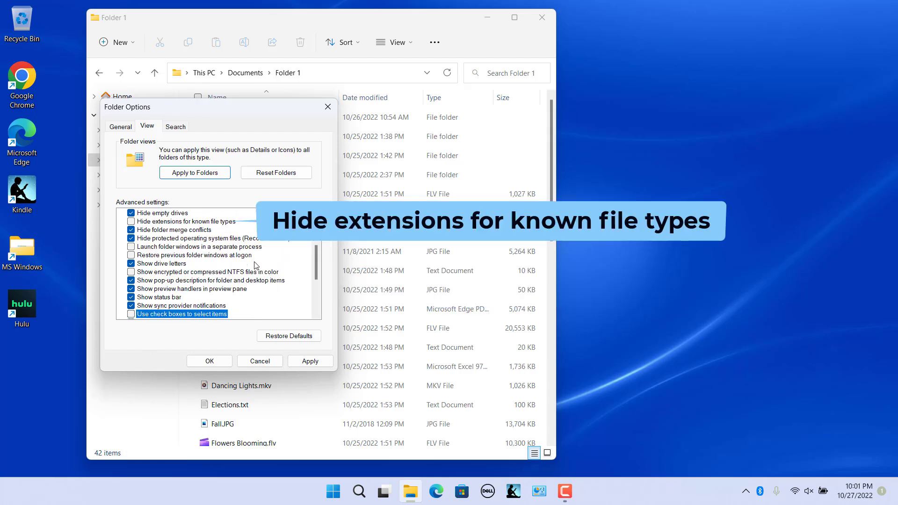
{"action": "left_click", "coordinate": [131, 222]}
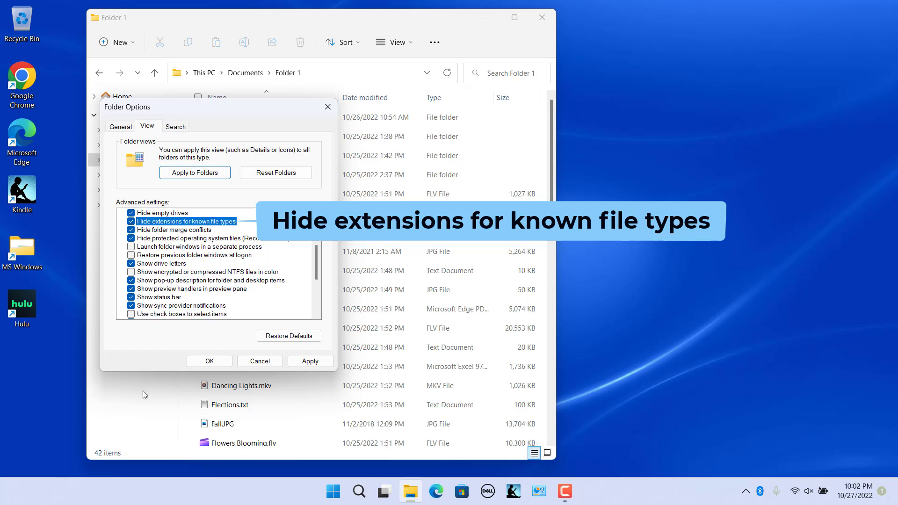
{"action": "left_click", "coordinate": [311, 361]}
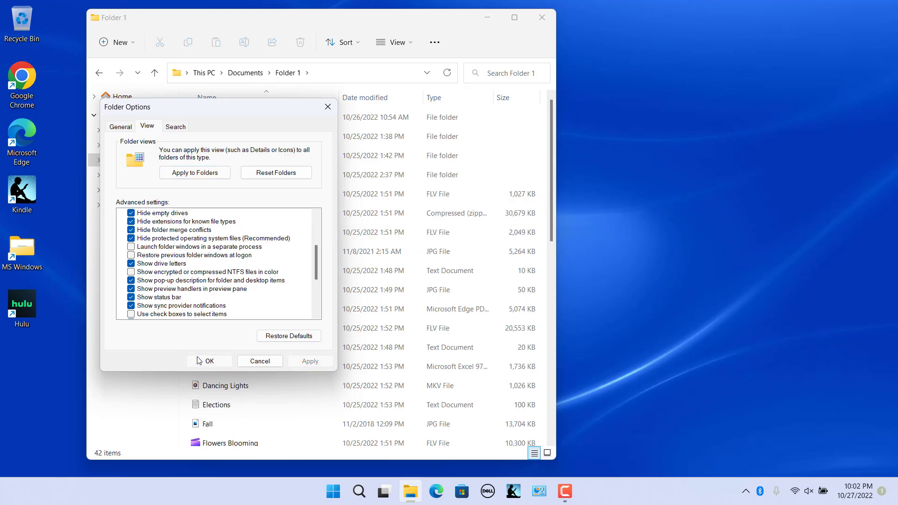
{"action": "left_click", "coordinate": [209, 361]}
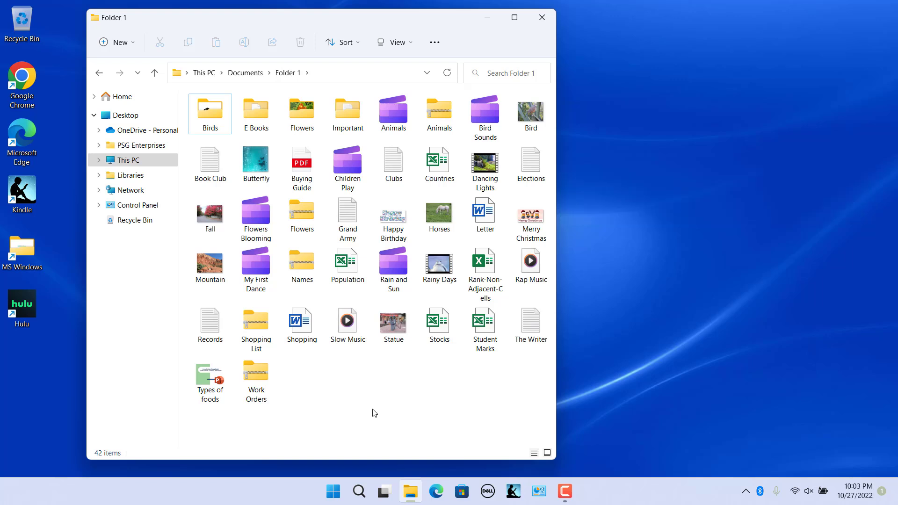
Change the Flowers folder's icon to the plain yellow folder icon through its Properties.
{"action": "right_click", "coordinate": [306, 108]}
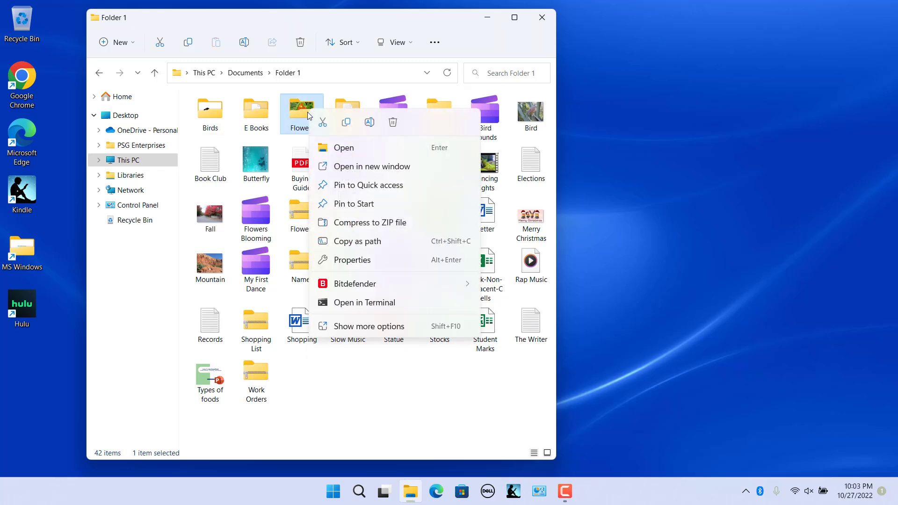
{"action": "left_click", "coordinate": [357, 259]}
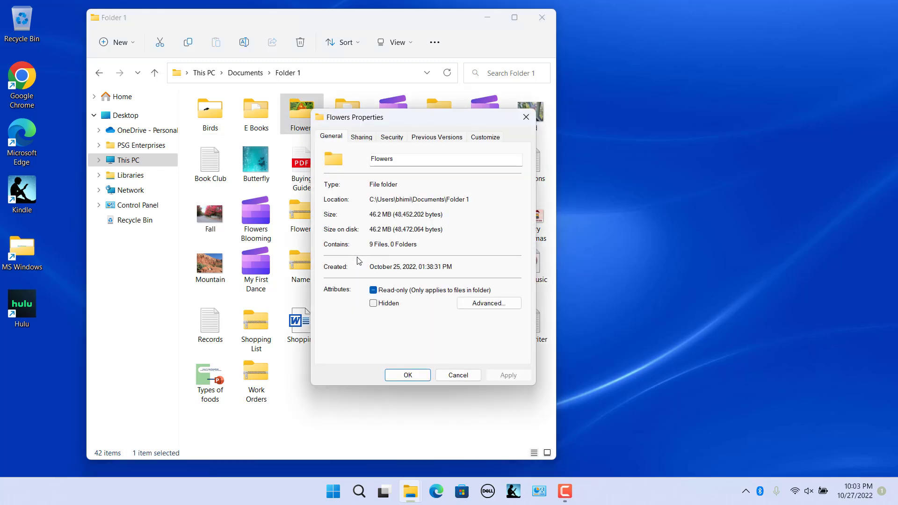
{"action": "left_click", "coordinate": [486, 137]}
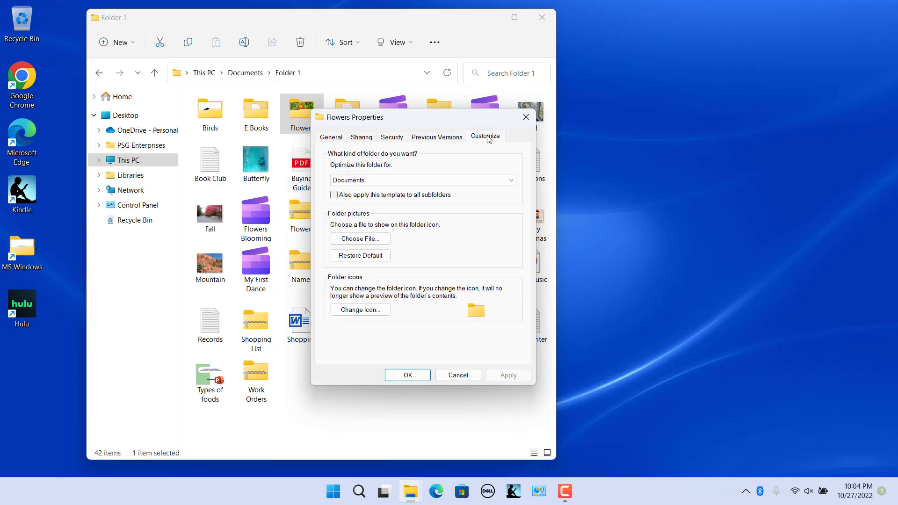
{"action": "left_click", "coordinate": [361, 310]}
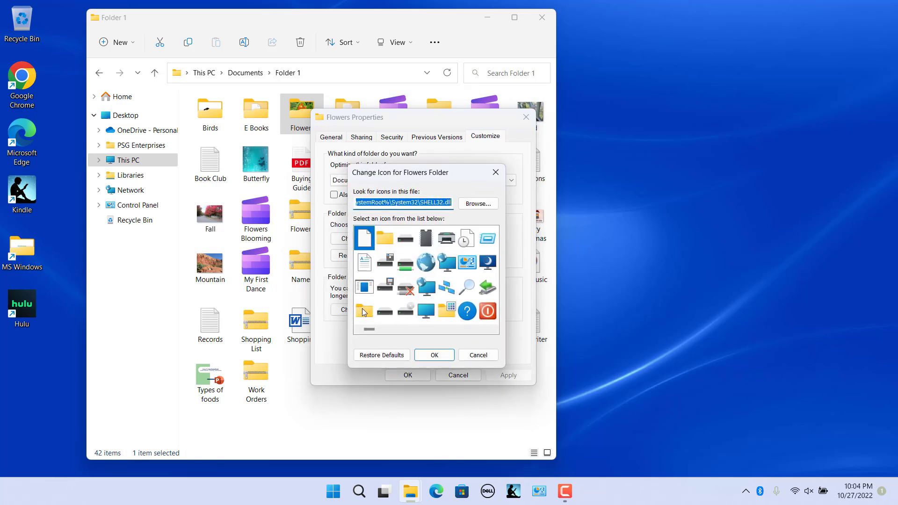
{"action": "scroll", "coordinate": [477, 317], "scroll_direction": "down", "scroll_amount": 3}
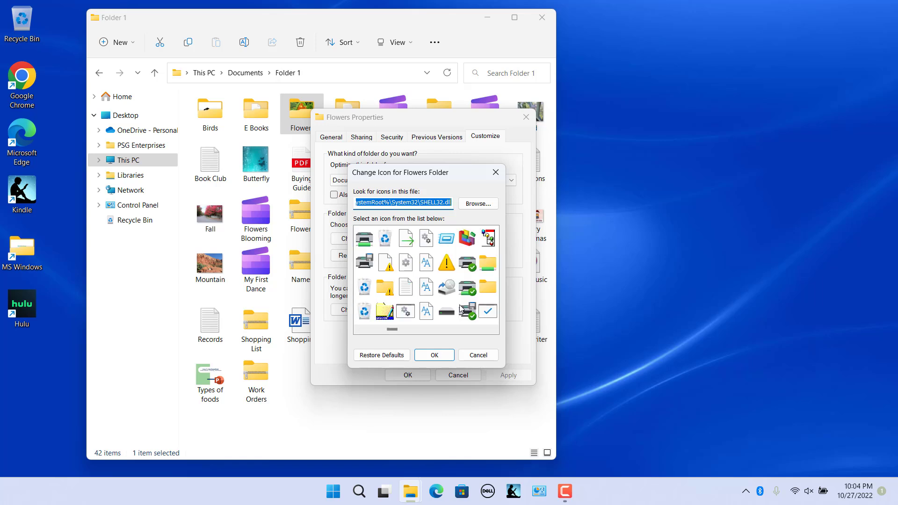
{"action": "left_click", "coordinate": [481, 264]}
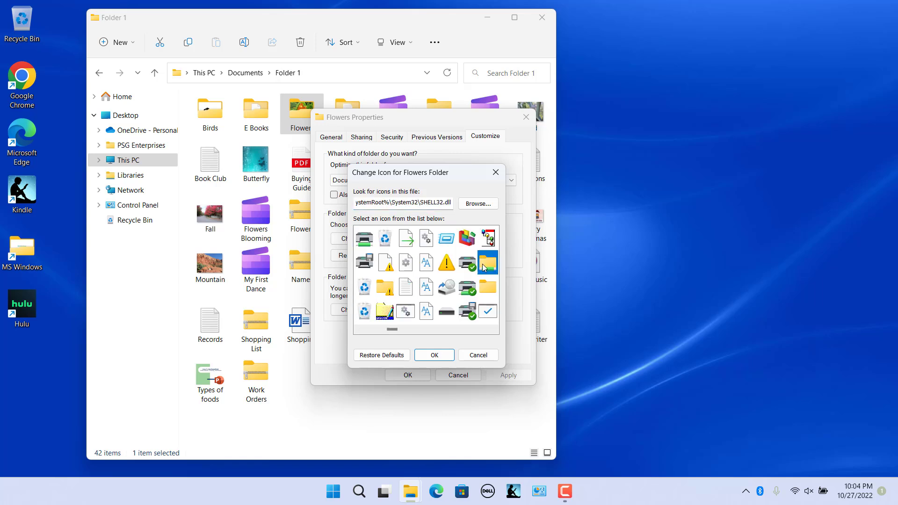
{"action": "left_click", "coordinate": [421, 356]}
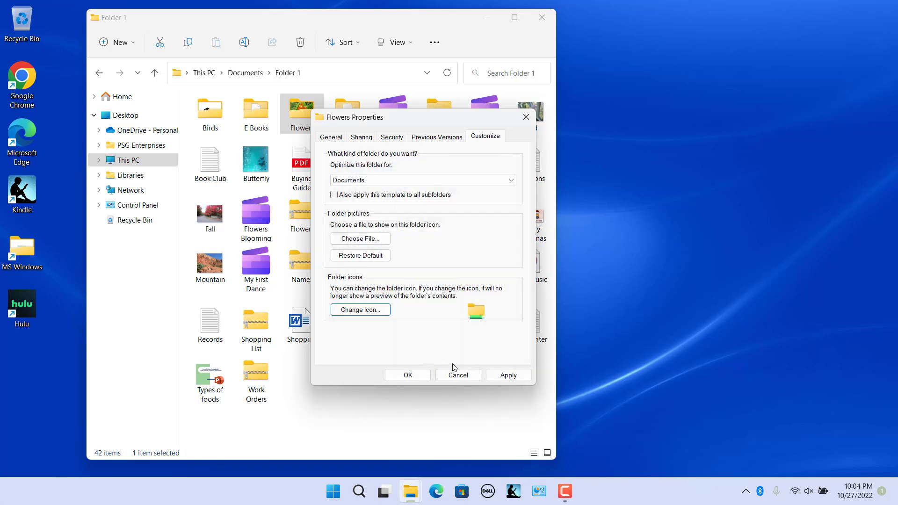
{"action": "left_click", "coordinate": [506, 375]}
{"action": "left_click", "coordinate": [408, 375]}
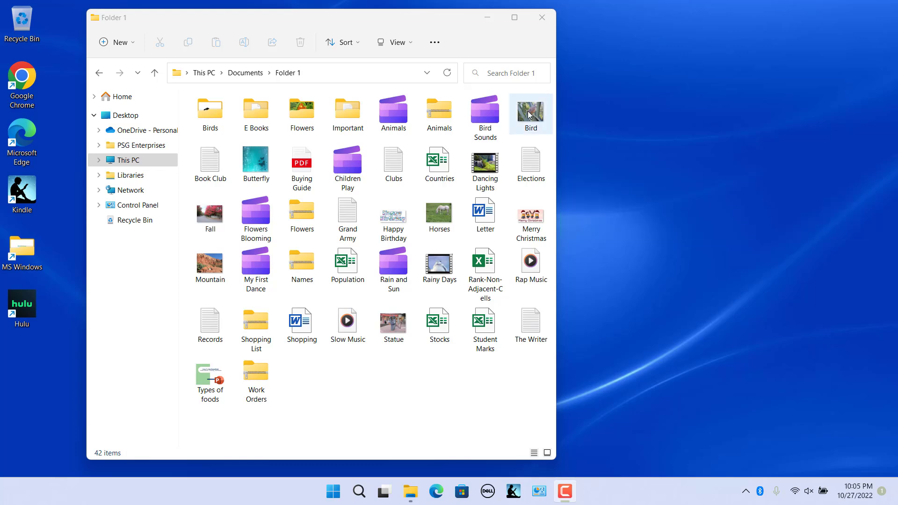
Open and close the Bird photo, then set Folder Options to open items with a single click.
{"action": "left_click", "coordinate": [528, 111]}
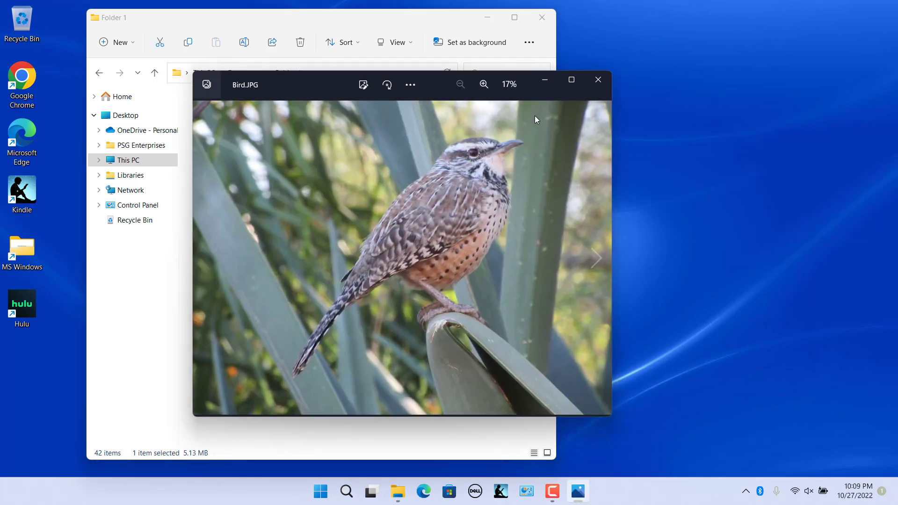
{"action": "left_click", "coordinate": [597, 80]}
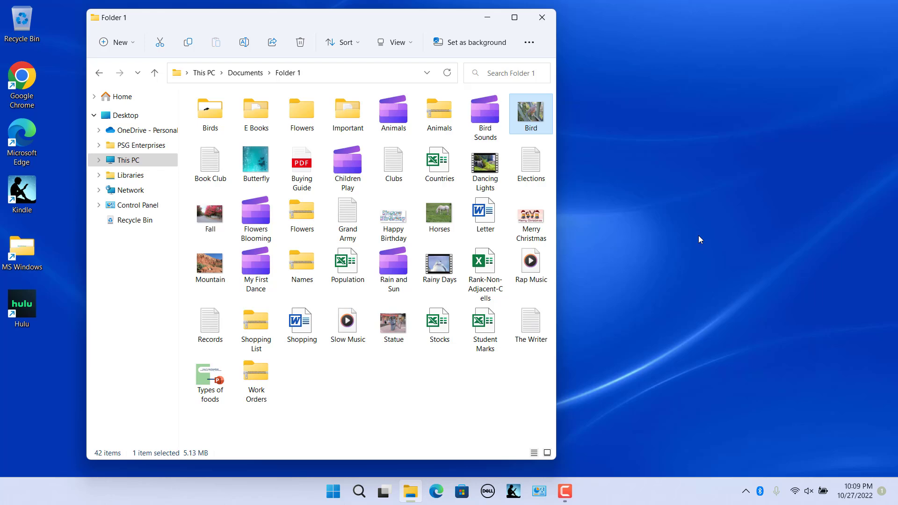
{"action": "left_click", "coordinate": [529, 42]}
{"action": "left_click", "coordinate": [472, 311]}
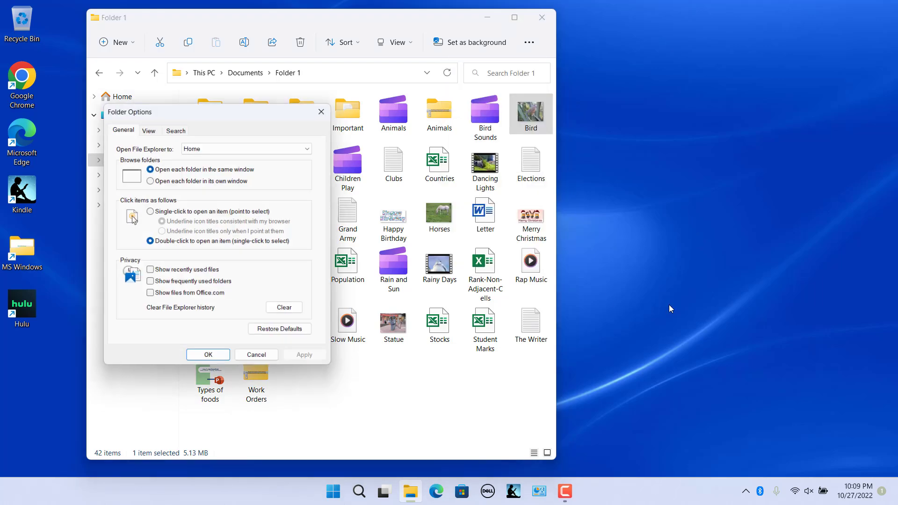
{"action": "left_click", "coordinate": [148, 212]}
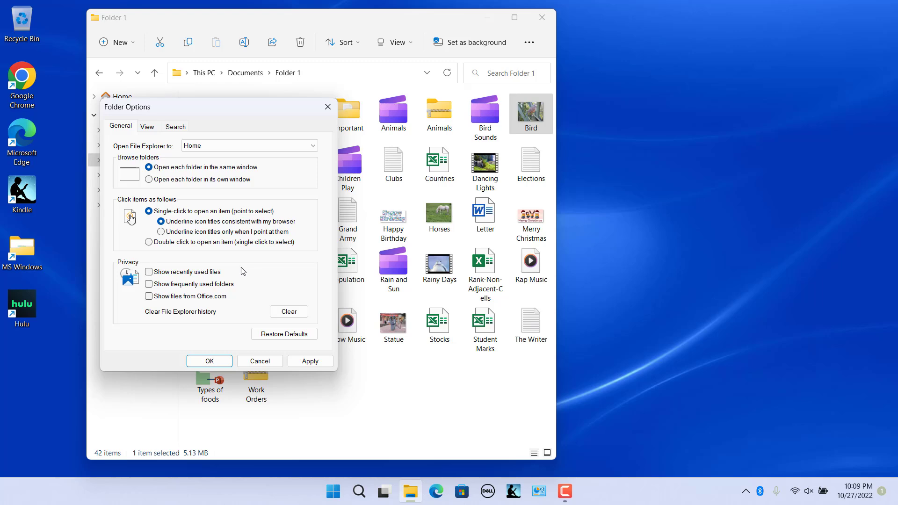
{"action": "left_click", "coordinate": [309, 362]}
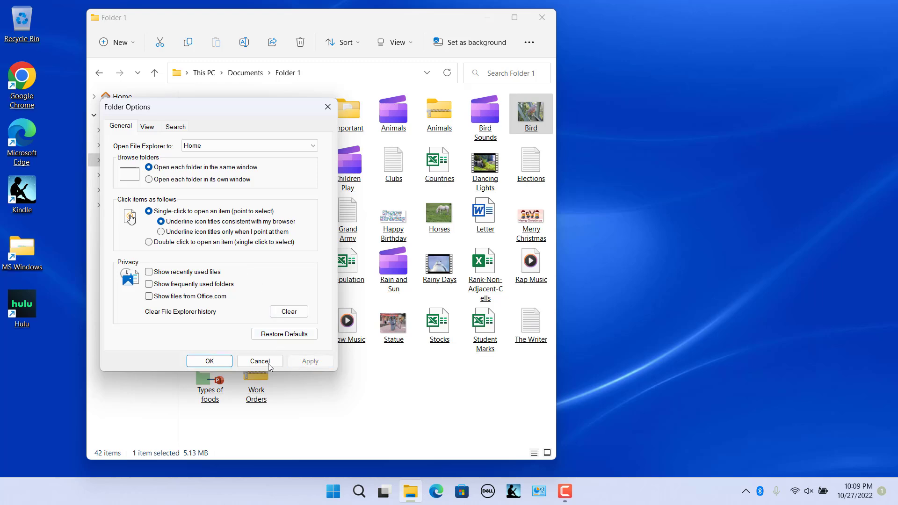
{"action": "left_click", "coordinate": [226, 366]}
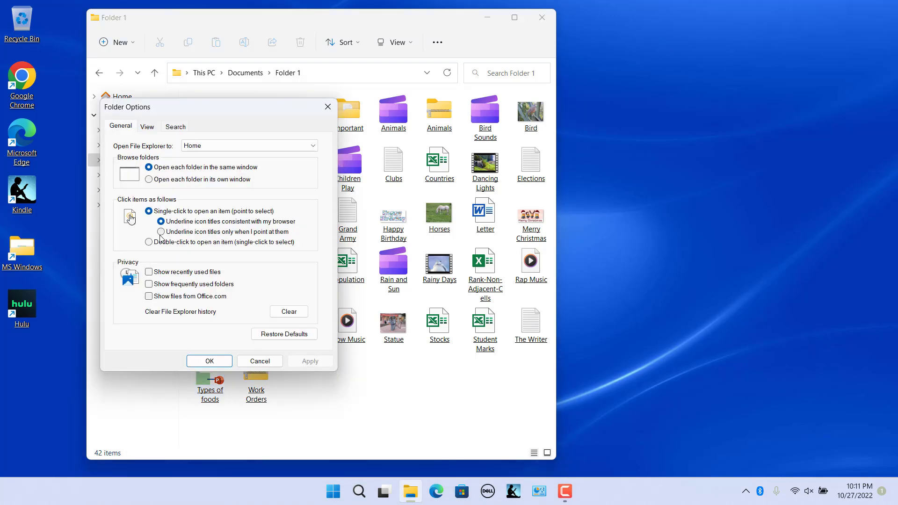
Underline icon titles only when pointed at, then open Bird.JPG in Photos.
{"action": "left_click", "coordinate": [160, 232]}
{"action": "left_click", "coordinate": [210, 362]}
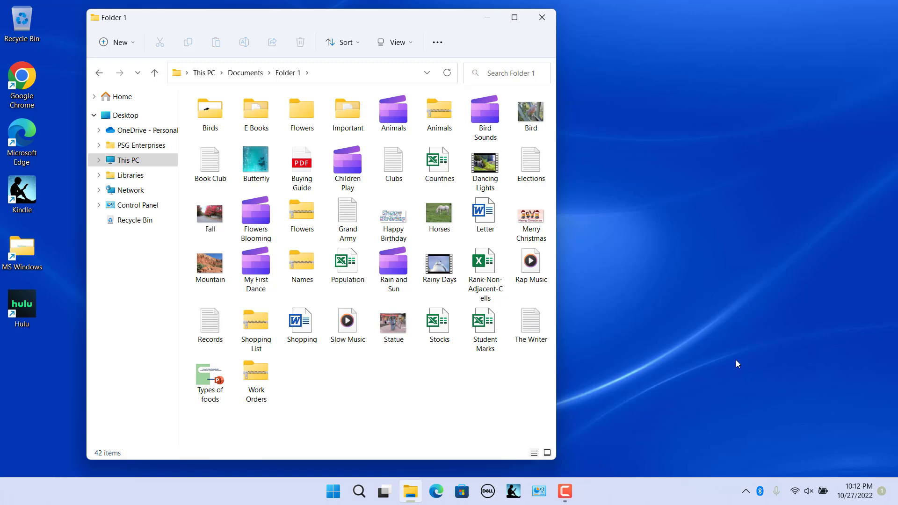
{"action": "double_click", "coordinate": [531, 112]}
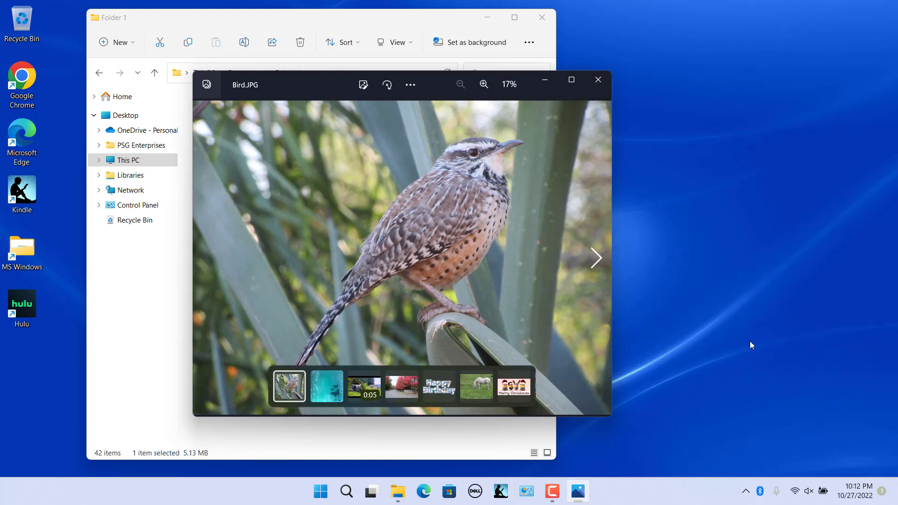